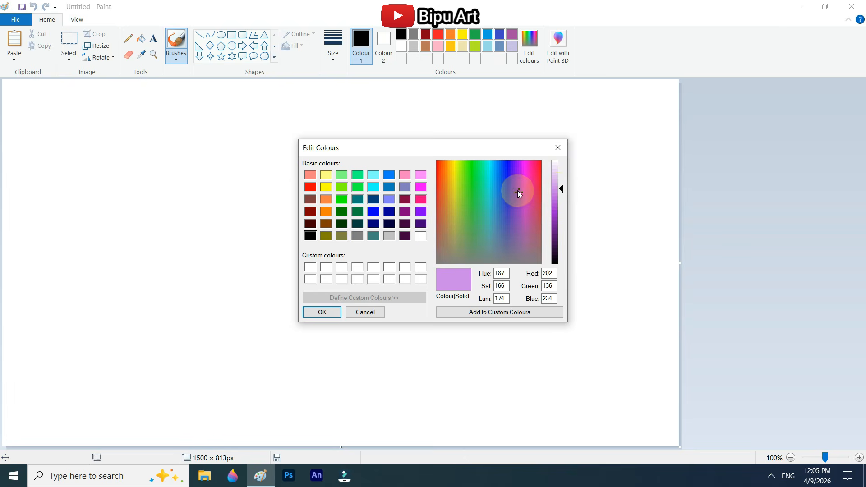
Set Colour 1 to a light purple with red 189, green 138 and blue 236.
{"action": "left_click_drag", "start_coordinate": [518, 191], "coordinate": [516, 191]}
{"action": "left_click", "coordinate": [560, 187]}
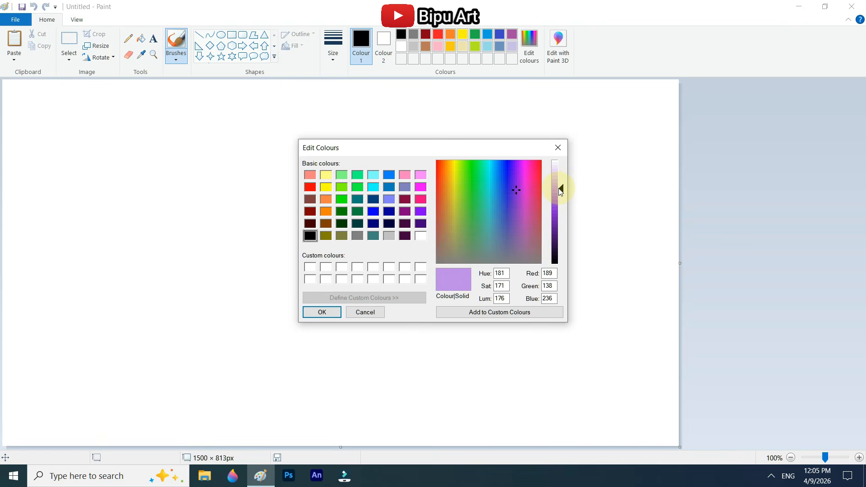
{"action": "left_click", "coordinate": [321, 313]}
Draw a diagonal line about 597 × 318 px across the canvas's lower-right corner and fill the area above it with light purple.
{"action": "left_click", "coordinate": [199, 35]}
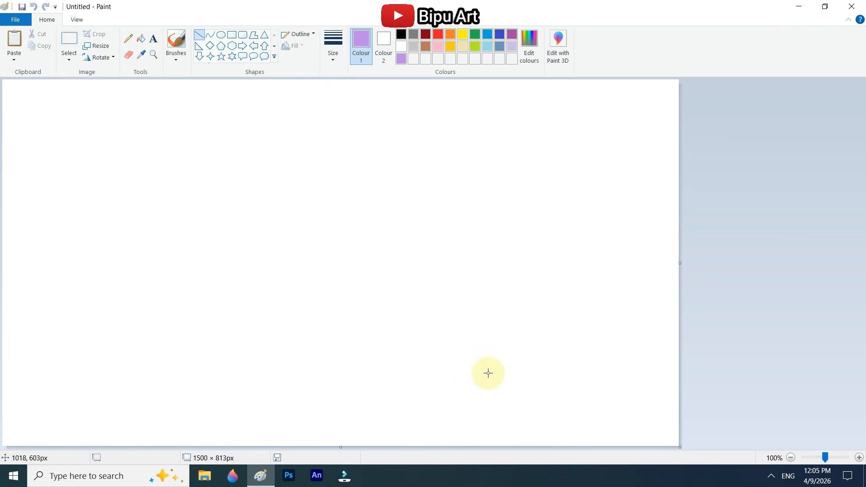
{"action": "mouse_move", "coordinate": [598, 375]}
{"action": "left_mouse_down"}
{"action": "mouse_move", "coordinate": [426, 446]}
{"action": "mouse_move", "coordinate": [662, 301]}
{"action": "mouse_move", "coordinate": [676, 306]}
{"action": "left_mouse_up"}
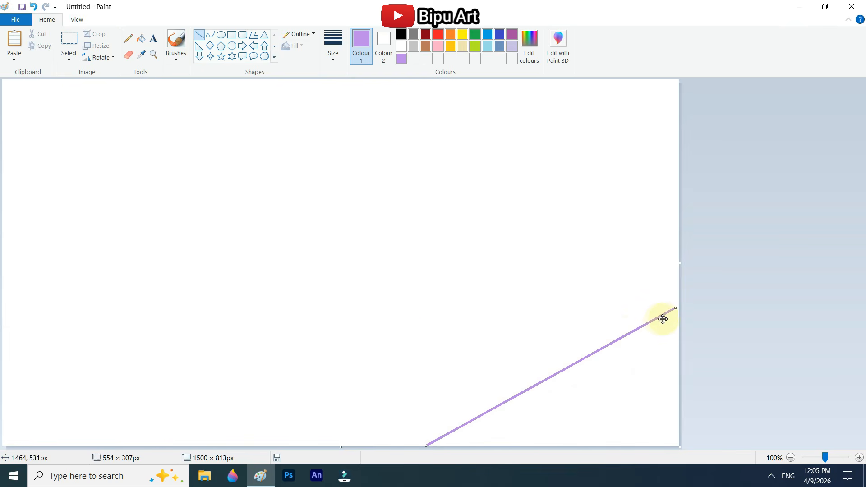
{"action": "left_click_drag", "start_coordinate": [619, 343], "coordinate": [610, 341]}
{"action": "left_click_drag", "start_coordinate": [663, 307], "coordinate": [682, 302]}
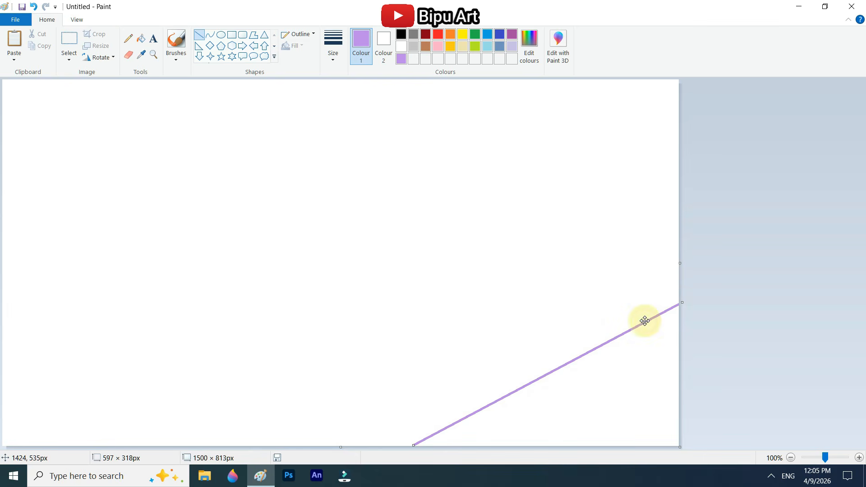
{"action": "left_click", "coordinate": [141, 38]}
{"action": "left_click", "coordinate": [275, 205]}
Darken the purple, draw a parallel diagonal line about 997 × 548 px above the first band, and fill the area above it.
{"action": "left_click", "coordinate": [530, 45]}
{"action": "left_click_drag", "start_coordinate": [564, 165], "coordinate": [559, 206]}
{"action": "left_click", "coordinate": [322, 312]}
{"action": "left_click", "coordinate": [199, 35]}
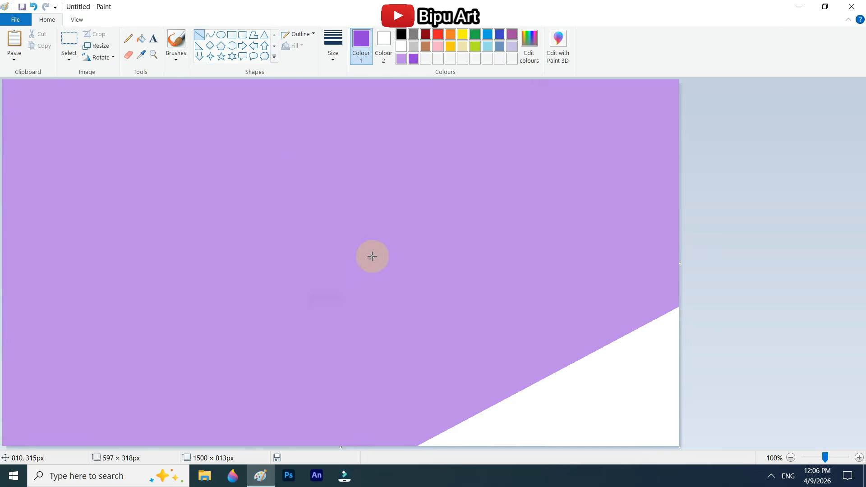
{"action": "mouse_move", "coordinate": [492, 312]}
{"action": "left_mouse_down"}
{"action": "mouse_move", "coordinate": [273, 446]}
{"action": "mouse_move", "coordinate": [652, 240]}
{"action": "mouse_move", "coordinate": [614, 245]}
{"action": "mouse_move", "coordinate": [684, 211]}
{"action": "left_mouse_up"}
{"action": "left_click", "coordinate": [141, 39]}
{"action": "left_click", "coordinate": [238, 185]}
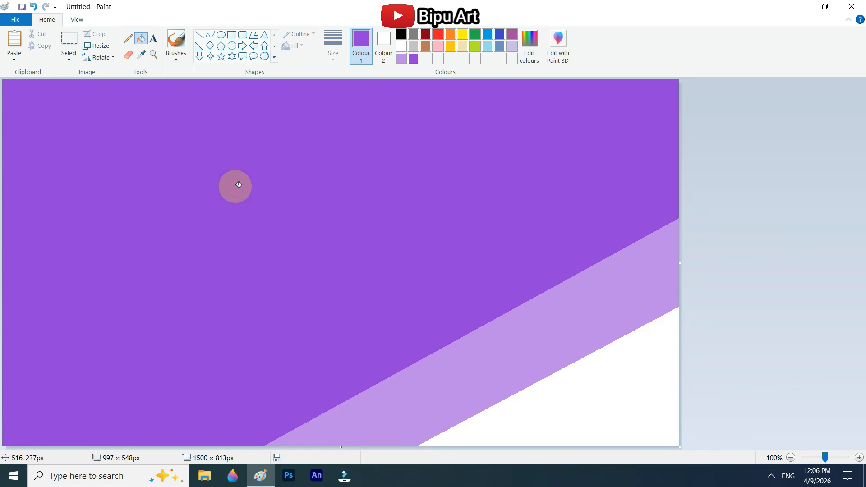
Darken the colour to RGB 128, 35, 211, draw a parallel diagonal about 1196 × 670 px, and fill the area above it.
{"action": "left_click", "coordinate": [529, 45]}
{"action": "left_click", "coordinate": [560, 215]}
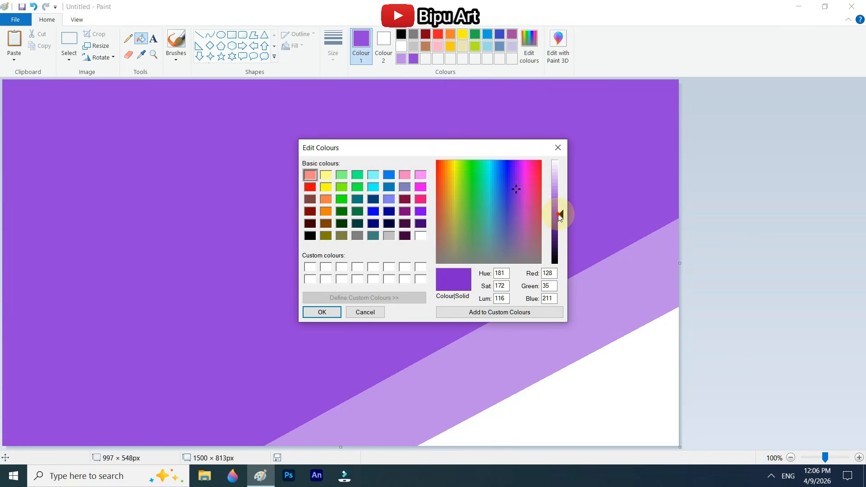
{"action": "left_click", "coordinate": [320, 312]}
{"action": "left_click", "coordinate": [201, 37]}
{"action": "mouse_move", "coordinate": [416, 294]}
{"action": "left_mouse_down"}
{"action": "mouse_move", "coordinate": [318, 360]}
{"action": "mouse_move", "coordinate": [154, 446]}
{"action": "mouse_move", "coordinate": [694, 145]}
{"action": "left_mouse_up"}
{"action": "left_click", "coordinate": [141, 38]}
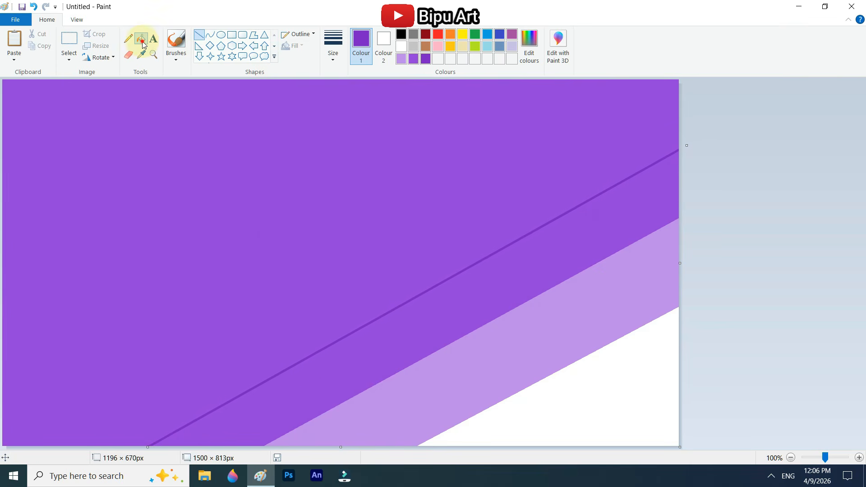
{"action": "left_click", "coordinate": [351, 131]}
Darken the colour to RGB 82, 22, 135, draw a parallel diagonal about 1435 × 819 px, and fill the area above it.
{"action": "left_click", "coordinate": [530, 43]}
{"action": "left_click", "coordinate": [559, 225]}
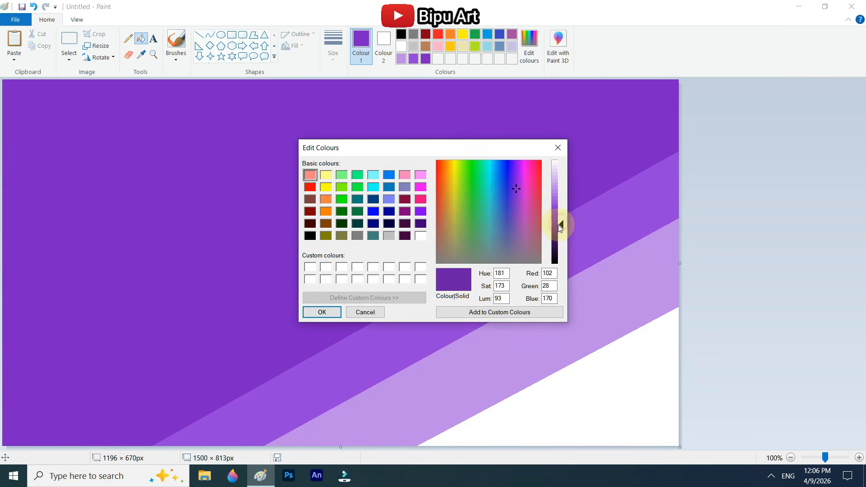
{"action": "left_click", "coordinate": [323, 313]}
{"action": "left_click", "coordinate": [199, 35]}
{"action": "left_click_drag", "start_coordinate": [387, 234], "coordinate": [692, 86]}
{"action": "left_click", "coordinate": [141, 43]}
{"action": "left_click", "coordinate": [232, 132]}
Darken the colour to RGB 62, 17, 102, draw a parallel diagonal about 1331 × 727 px, and fill the area above it.
{"action": "left_click", "coordinate": [529, 43]}
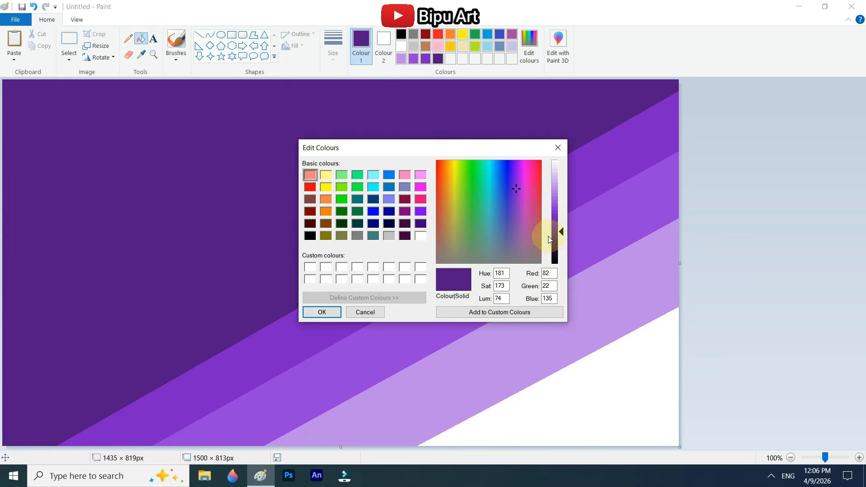
{"action": "left_click_drag", "start_coordinate": [561, 235], "coordinate": [560, 239]}
{"action": "left_click", "coordinate": [322, 312]}
{"action": "left_click", "coordinate": [199, 36]}
{"action": "mouse_move", "coordinate": [351, 191]}
{"action": "left_mouse_down"}
{"action": "mouse_move", "coordinate": [129, 335]}
{"action": "mouse_move", "coordinate": [2, 396]}
{"action": "mouse_move", "coordinate": [404, 158]}
{"action": "left_mouse_up"}
{"action": "left_click_drag", "start_coordinate": [446, 135], "coordinate": [584, 81]}
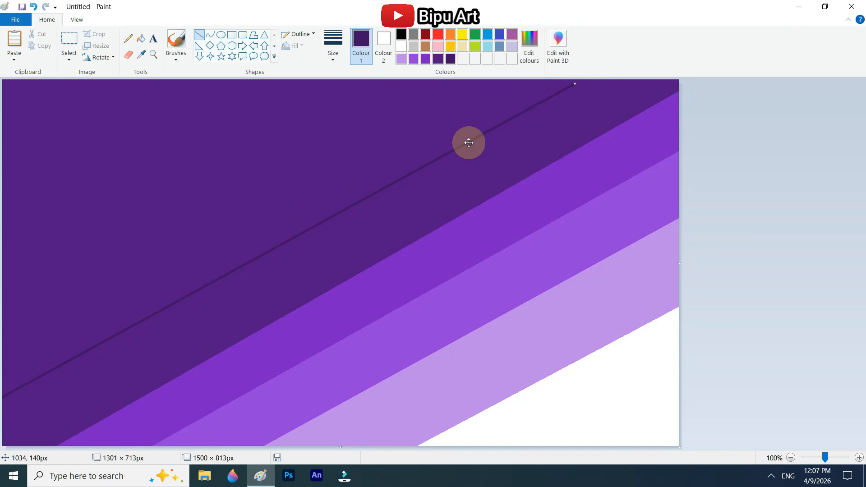
{"action": "left_click", "coordinate": [141, 38]}
{"action": "left_click", "coordinate": [163, 110]}
Choose a very dark purple, draw a parallel diagonal about 1021 × 541 px, and fill the area above it.
{"action": "left_click", "coordinate": [530, 44]}
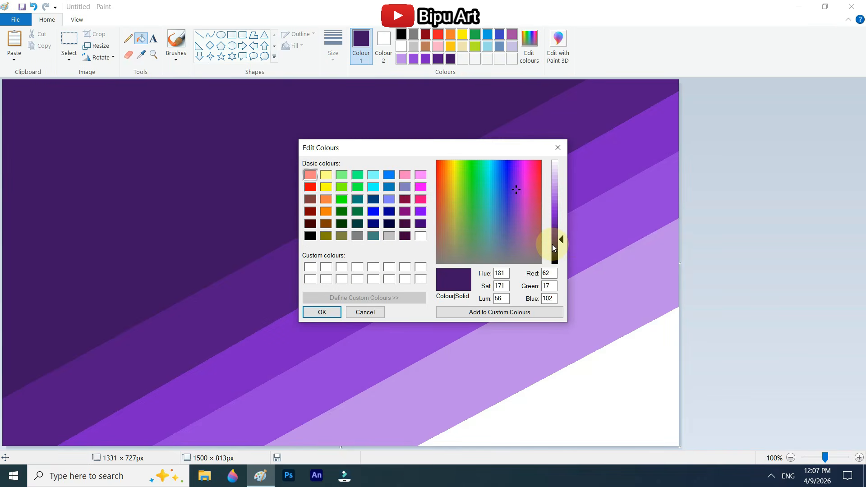
{"action": "left_click_drag", "start_coordinate": [553, 245], "coordinate": [561, 249]}
{"action": "left_click", "coordinate": [322, 311]}
{"action": "left_click", "coordinate": [199, 35]}
{"action": "mouse_move", "coordinate": [325, 133]}
{"action": "left_mouse_down"}
{"action": "mouse_move", "coordinate": [2, 303]}
{"action": "mouse_move", "coordinate": [340, 124]}
{"action": "mouse_move", "coordinate": [439, 87]}
{"action": "left_mouse_up"}
{"action": "left_click", "coordinate": [141, 38]}
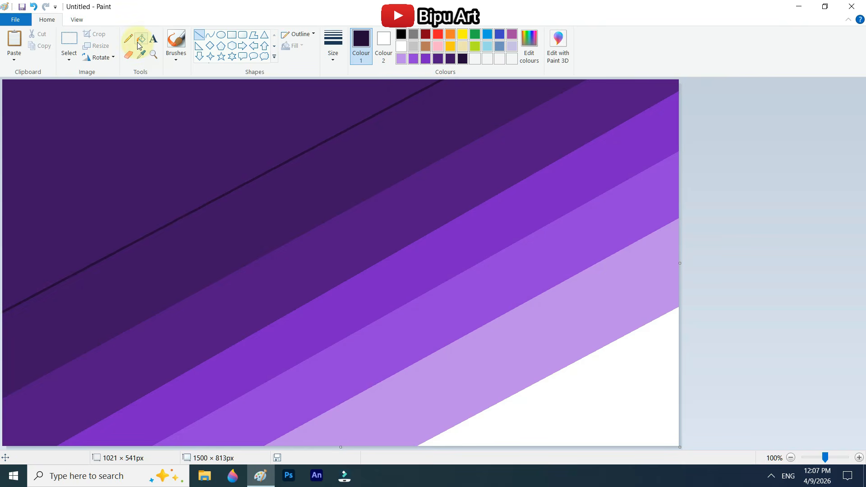
{"action": "left_click", "coordinate": [139, 110]}
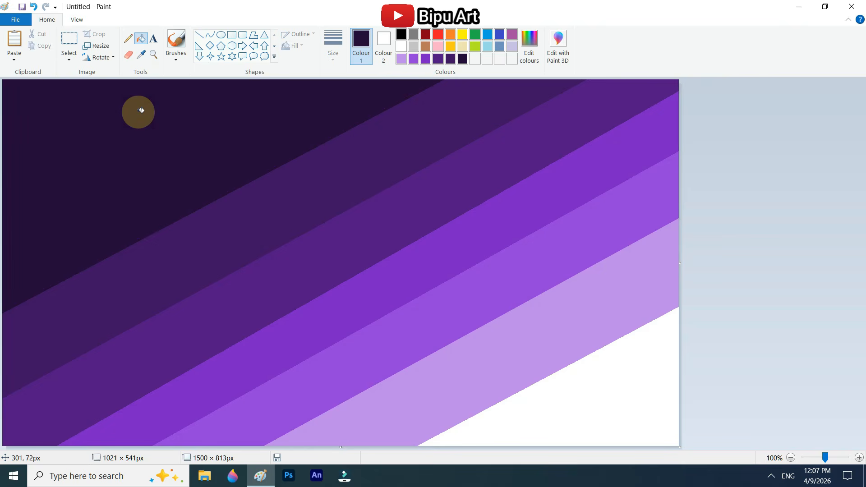
Draw a black parallel diagonal about 533 × 279 px near the canvas's upper-left corner and fill that corner black.
{"action": "left_click", "coordinate": [199, 36]}
{"action": "mouse_move", "coordinate": [193, 92]}
{"action": "left_mouse_down"}
{"action": "mouse_move", "coordinate": [2, 197]}
{"action": "mouse_move", "coordinate": [249, 69]}
{"action": "left_mouse_up"}
{"action": "left_click", "coordinate": [144, 41]}
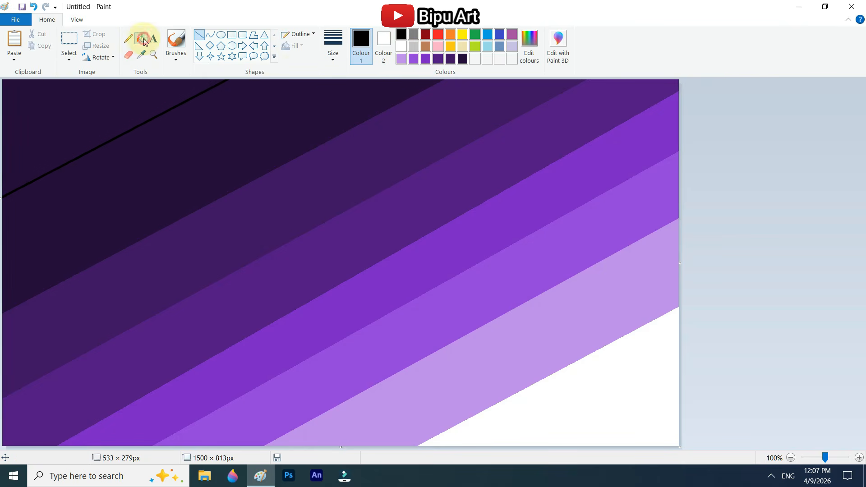
{"action": "left_click", "coordinate": [106, 92]}
Blend the bands into a vertical gradient by resizing the picture to 1 px wide and back to 1500 px without maintaining aspect ratio.
{"action": "left_click", "coordinate": [96, 46]}
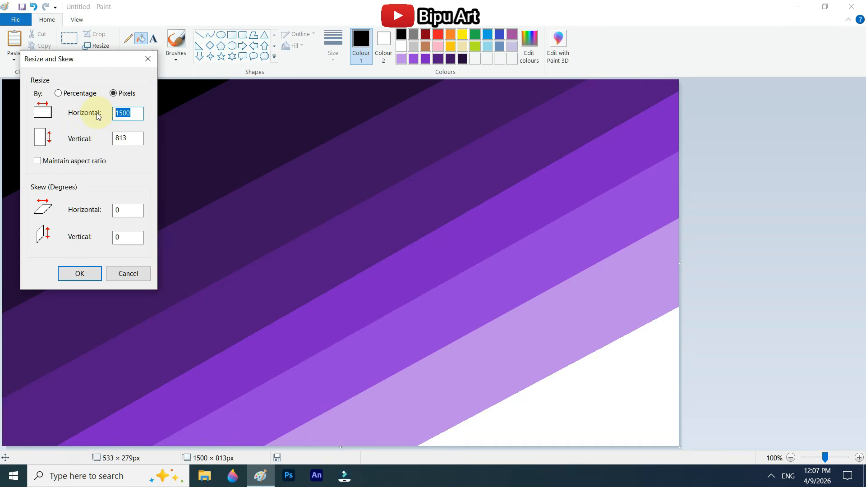
{"action": "left_click", "coordinate": [83, 274]}
{"action": "left_click", "coordinate": [95, 45]}
{"action": "left_click", "coordinate": [114, 93]}
{"action": "left_click", "coordinate": [37, 161]}
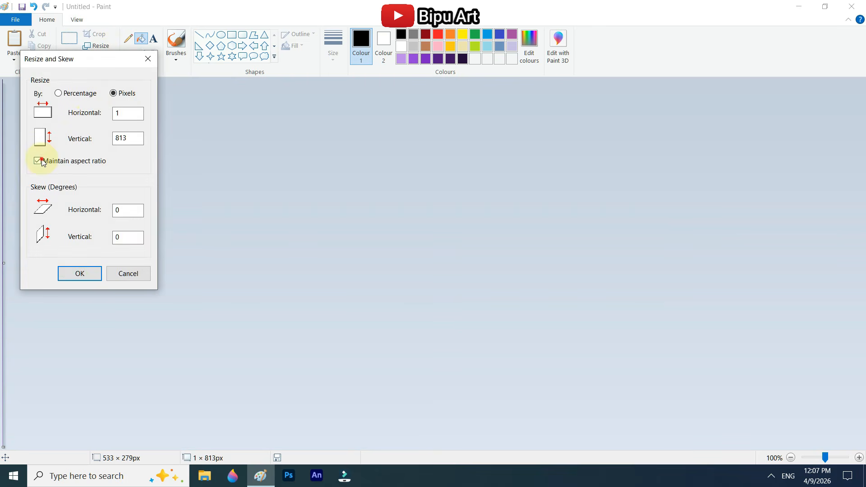
{"action": "left_click", "coordinate": [84, 276]}
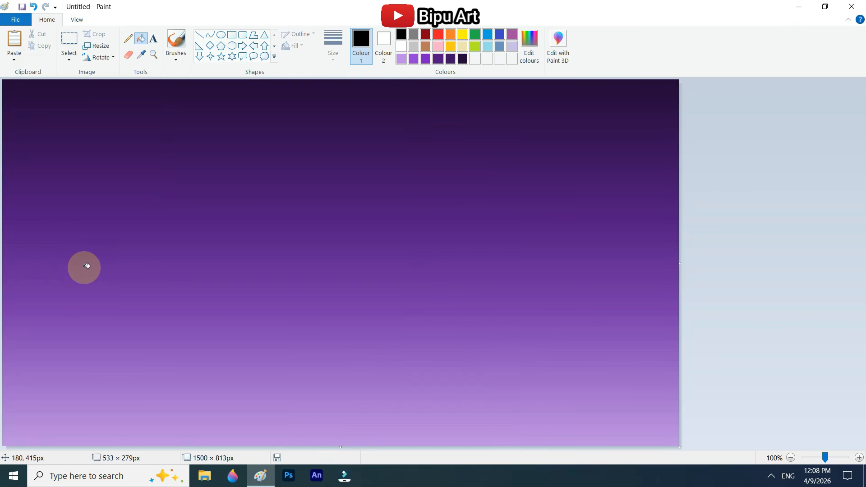
Open a new, separate Paint window and set up the Pencil with a thick black line.
{"action": "right_click", "coordinate": [261, 476]}
{"action": "left_click", "coordinate": [244, 415]}
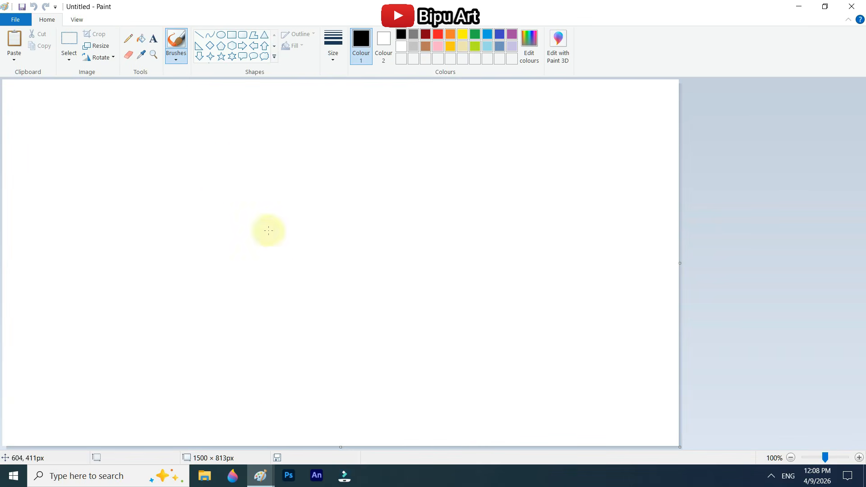
{"action": "left_click", "coordinate": [128, 39]}
{"action": "left_click", "coordinate": [333, 45]}
{"action": "left_click", "coordinate": [353, 141]}
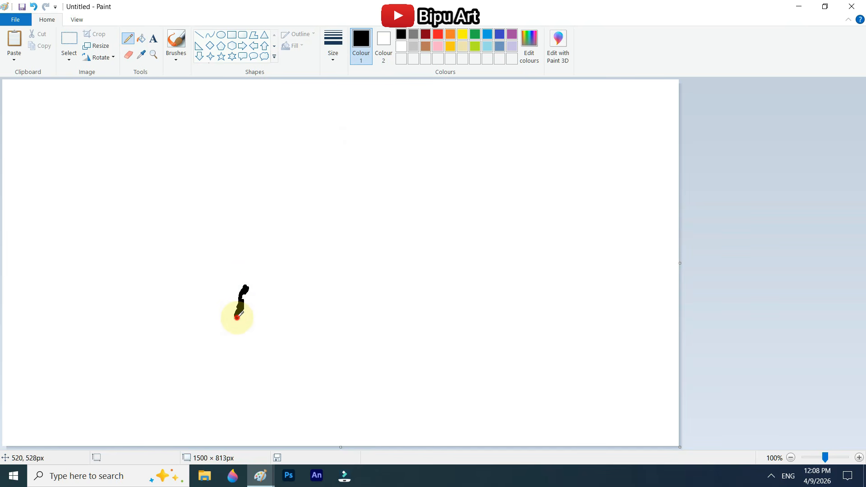
Sketch the big cat's head, ear, neck, jaw and first front leg in black around the middle of the blank canvas.
{"action": "mouse_move", "coordinate": [265, 311]}
{"action": "left_mouse_down"}
{"action": "mouse_move", "coordinate": [232, 319]}
{"action": "mouse_move", "coordinate": [246, 325]}
{"action": "mouse_move", "coordinate": [233, 321]}
{"action": "left_mouse_up"}
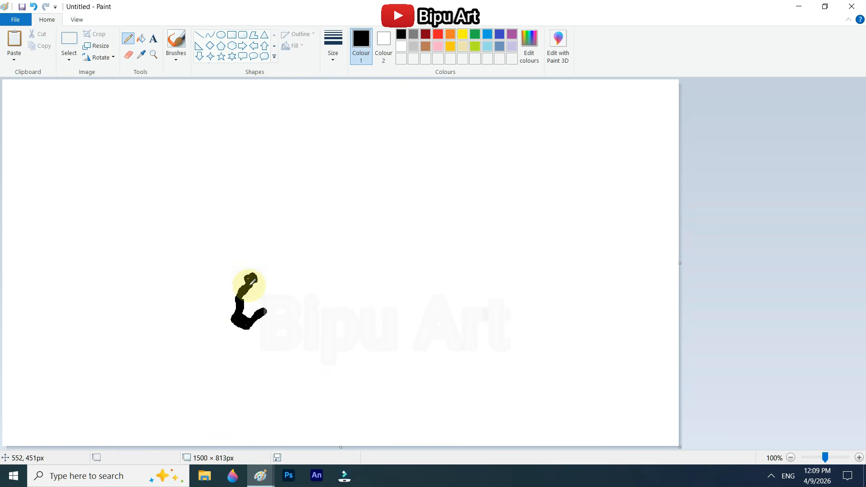
{"action": "mouse_move", "coordinate": [260, 282]}
{"action": "left_mouse_down"}
{"action": "mouse_move", "coordinate": [288, 271]}
{"action": "mouse_move", "coordinate": [291, 278]}
{"action": "mouse_move", "coordinate": [268, 274]}
{"action": "mouse_move", "coordinate": [325, 251]}
{"action": "left_mouse_up"}
{"action": "left_click_drag", "start_coordinate": [260, 313], "coordinate": [276, 303]}
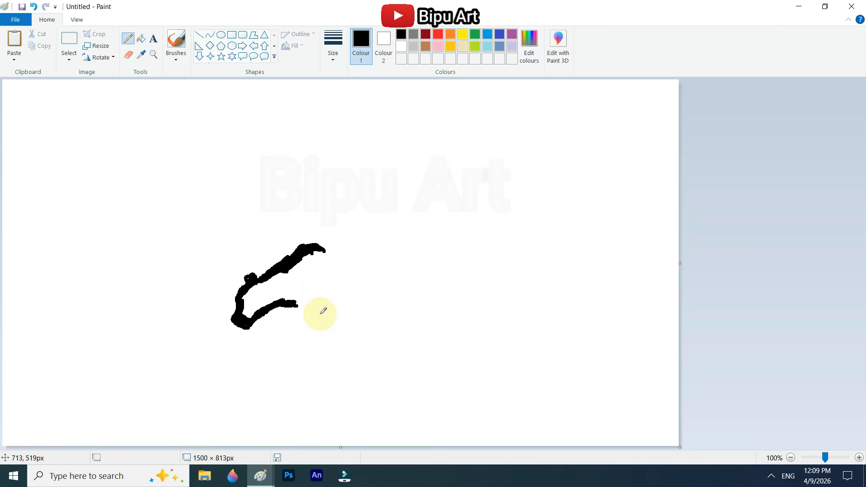
{"action": "mouse_move", "coordinate": [307, 298]}
{"action": "left_mouse_down"}
{"action": "mouse_move", "coordinate": [294, 333]}
{"action": "mouse_move", "coordinate": [323, 312]}
{"action": "left_mouse_up"}
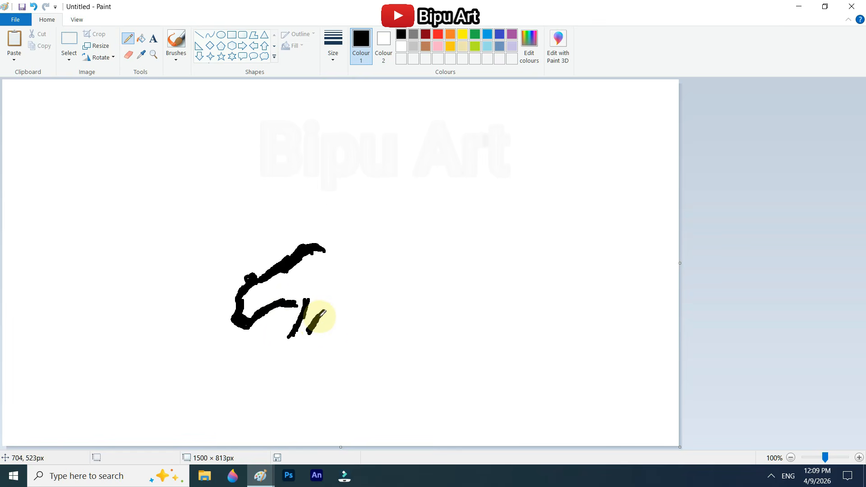
Outline the cat's back, belly, rump and hind legs, and add a long tail curling up at the end.
{"action": "mouse_move", "coordinate": [317, 253]}
{"action": "left_mouse_down"}
{"action": "mouse_move", "coordinate": [396, 224]}
{"action": "mouse_move", "coordinate": [415, 225]}
{"action": "mouse_move", "coordinate": [384, 230]}
{"action": "mouse_move", "coordinate": [428, 223]}
{"action": "mouse_move", "coordinate": [379, 231]}
{"action": "mouse_move", "coordinate": [422, 215]}
{"action": "mouse_move", "coordinate": [440, 231]}
{"action": "mouse_move", "coordinate": [418, 219]}
{"action": "mouse_move", "coordinate": [443, 219]}
{"action": "mouse_move", "coordinate": [417, 213]}
{"action": "mouse_move", "coordinate": [434, 211]}
{"action": "mouse_move", "coordinate": [442, 228]}
{"action": "left_mouse_up"}
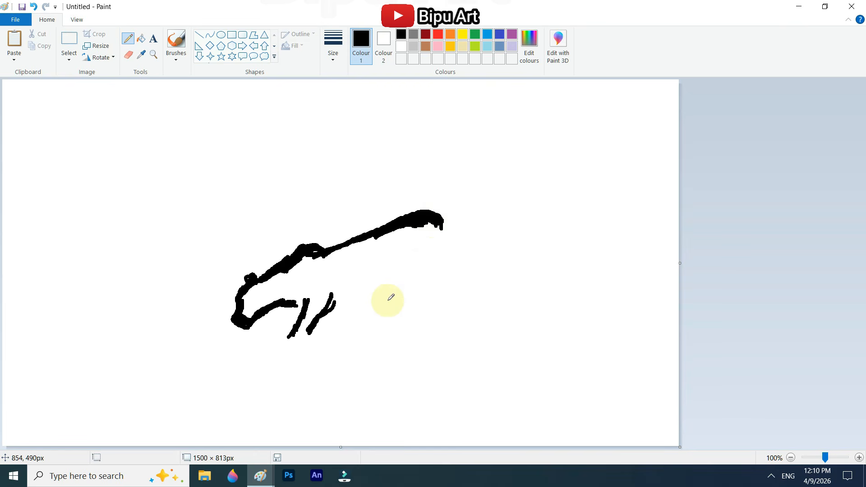
{"action": "mouse_move", "coordinate": [338, 299]}
{"action": "left_mouse_down"}
{"action": "mouse_move", "coordinate": [365, 297]}
{"action": "mouse_move", "coordinate": [343, 303]}
{"action": "mouse_move", "coordinate": [402, 275]}
{"action": "mouse_move", "coordinate": [434, 280]}
{"action": "mouse_move", "coordinate": [411, 275]}
{"action": "mouse_move", "coordinate": [432, 288]}
{"action": "mouse_move", "coordinate": [403, 282]}
{"action": "mouse_move", "coordinate": [449, 294]}
{"action": "mouse_move", "coordinate": [440, 310]}
{"action": "left_mouse_up"}
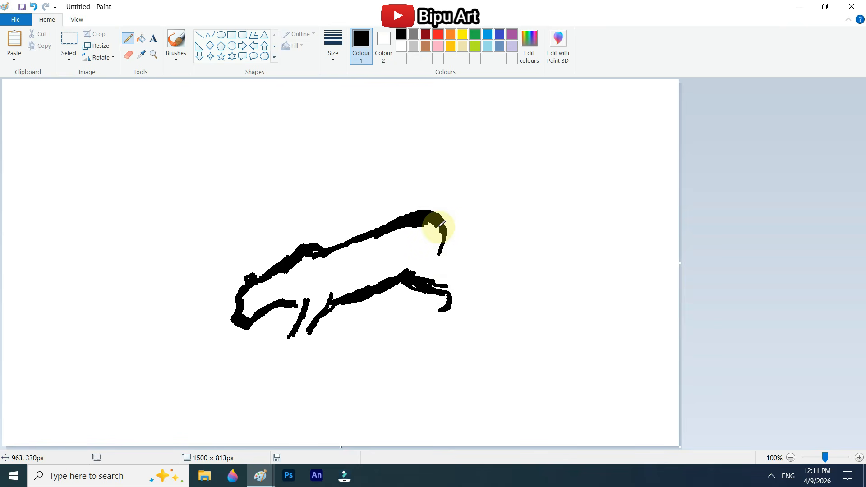
{"action": "mouse_move", "coordinate": [440, 227]}
{"action": "left_mouse_down"}
{"action": "mouse_move", "coordinate": [437, 261]}
{"action": "mouse_move", "coordinate": [439, 254]}
{"action": "mouse_move", "coordinate": [453, 298]}
{"action": "left_mouse_up"}
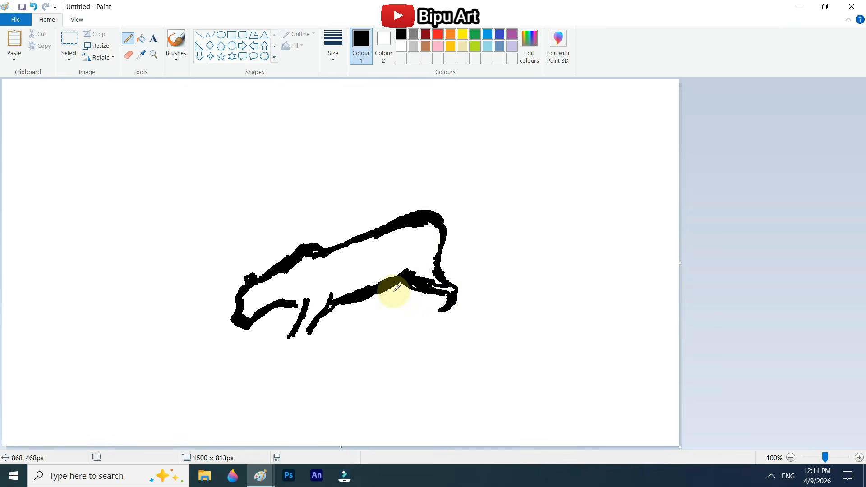
{"action": "mouse_move", "coordinate": [436, 262]}
{"action": "left_mouse_down"}
{"action": "mouse_move", "coordinate": [456, 269]}
{"action": "mouse_move", "coordinate": [452, 292]}
{"action": "left_mouse_up"}
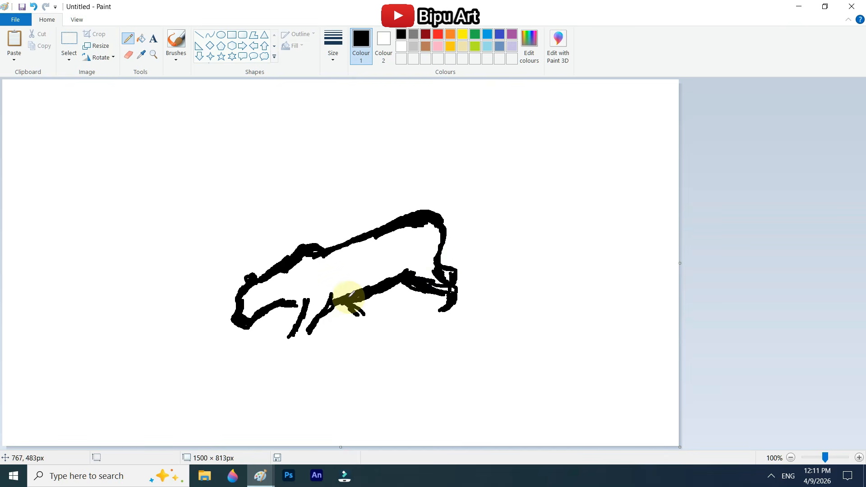
{"action": "mouse_move", "coordinate": [442, 221]}
{"action": "left_mouse_down"}
{"action": "mouse_move", "coordinate": [478, 254]}
{"action": "mouse_move", "coordinate": [459, 239]}
{"action": "mouse_move", "coordinate": [477, 257]}
{"action": "mouse_move", "coordinate": [461, 261]}
{"action": "mouse_move", "coordinate": [527, 277]}
{"action": "mouse_move", "coordinate": [487, 270]}
{"action": "mouse_move", "coordinate": [533, 275]}
{"action": "mouse_move", "coordinate": [522, 257]}
{"action": "left_mouse_up"}
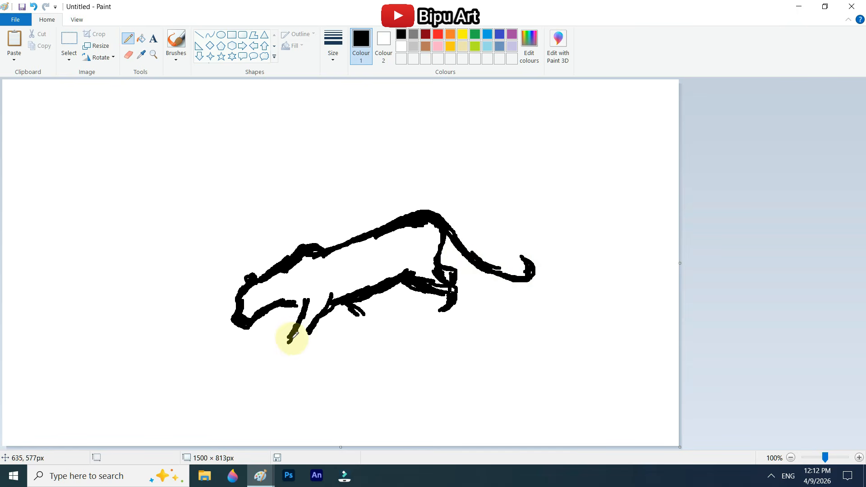
Draw the cat's front paws, close the gaps in its outline, and fill the body with black.
{"action": "left_click_drag", "start_coordinate": [309, 332], "coordinate": [303, 331]}
{"action": "left_click_drag", "start_coordinate": [343, 304], "coordinate": [343, 307]}
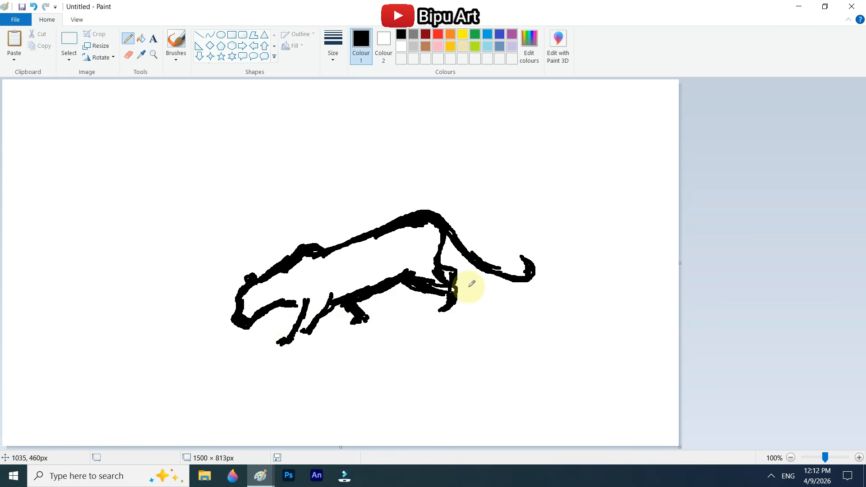
{"action": "mouse_move", "coordinate": [306, 333]}
{"action": "left_mouse_down"}
{"action": "mouse_move", "coordinate": [298, 340]}
{"action": "mouse_move", "coordinate": [294, 302]}
{"action": "mouse_move", "coordinate": [309, 307]}
{"action": "left_mouse_up"}
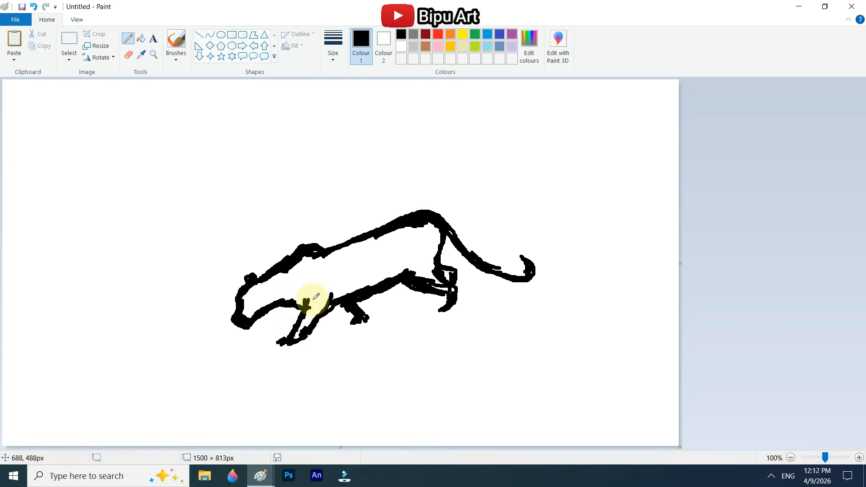
{"action": "left_click", "coordinate": [141, 38]}
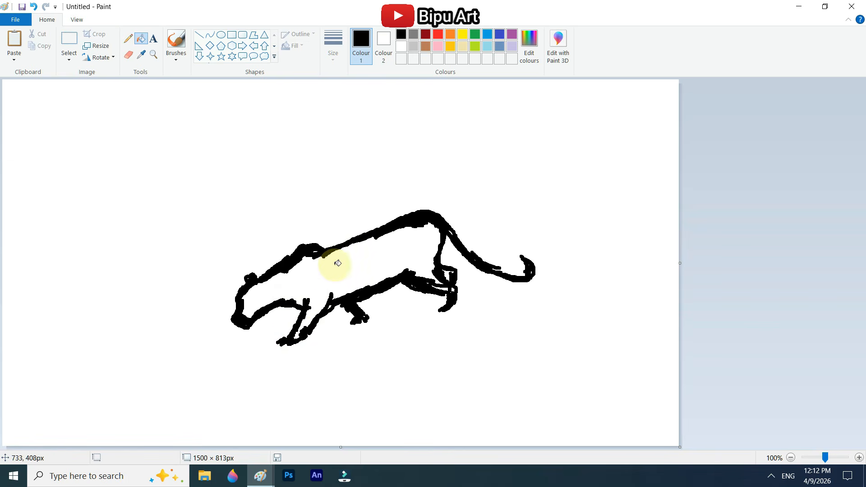
{"action": "left_click", "coordinate": [346, 265]}
At 200% zoom, thicken the cat's ear with black pencil strokes and trim its edges with white.
{"action": "left_click", "coordinate": [832, 458]}
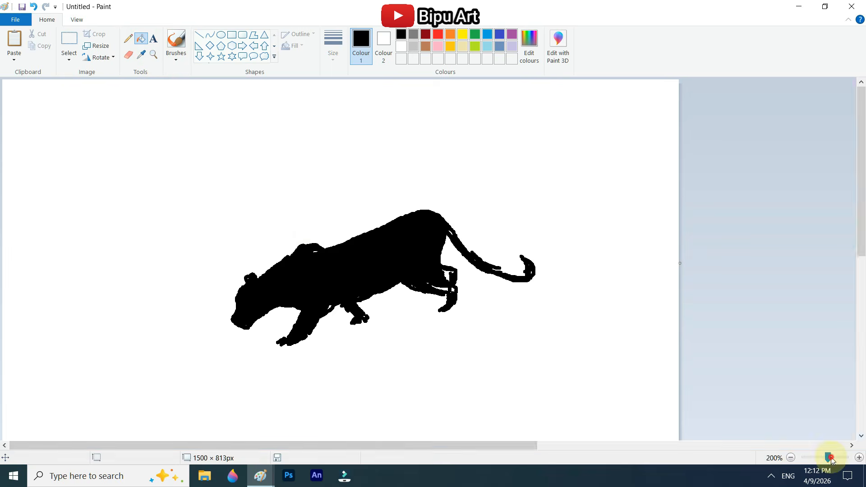
{"action": "left_click_drag", "start_coordinate": [861, 239], "coordinate": [861, 366]}
{"action": "left_click_drag", "start_coordinate": [484, 445], "coordinate": [594, 446]}
{"action": "left_click", "coordinate": [129, 39]}
{"action": "left_click", "coordinate": [332, 50]}
{"action": "left_click", "coordinate": [355, 145]}
{"action": "mouse_move", "coordinate": [311, 220]}
{"action": "left_mouse_down"}
{"action": "mouse_move", "coordinate": [294, 248]}
{"action": "mouse_move", "coordinate": [298, 269]}
{"action": "mouse_move", "coordinate": [295, 239]}
{"action": "mouse_move", "coordinate": [290, 266]}
{"action": "mouse_move", "coordinate": [303, 261]}
{"action": "mouse_move", "coordinate": [293, 247]}
{"action": "mouse_move", "coordinate": [295, 263]}
{"action": "mouse_move", "coordinate": [294, 240]}
{"action": "mouse_move", "coordinate": [297, 262]}
{"action": "mouse_move", "coordinate": [292, 242]}
{"action": "mouse_move", "coordinate": [291, 251]}
{"action": "mouse_move", "coordinate": [319, 206]}
{"action": "left_mouse_up"}
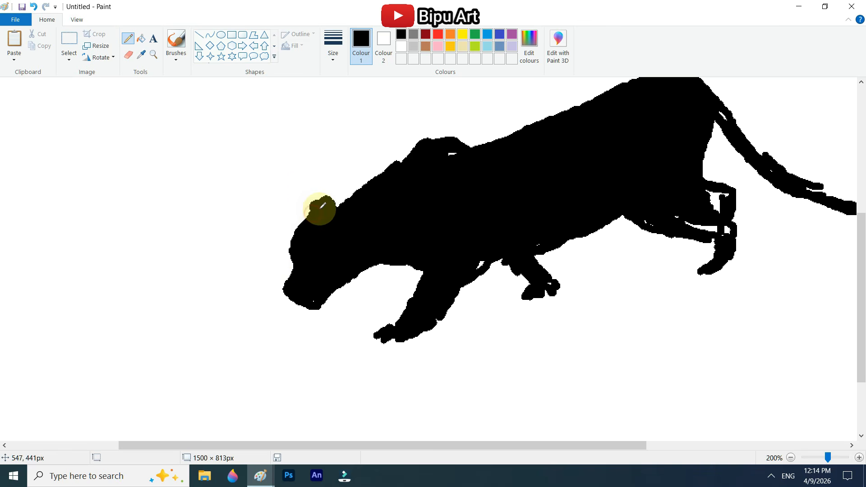
{"action": "left_click", "coordinate": [402, 46]}
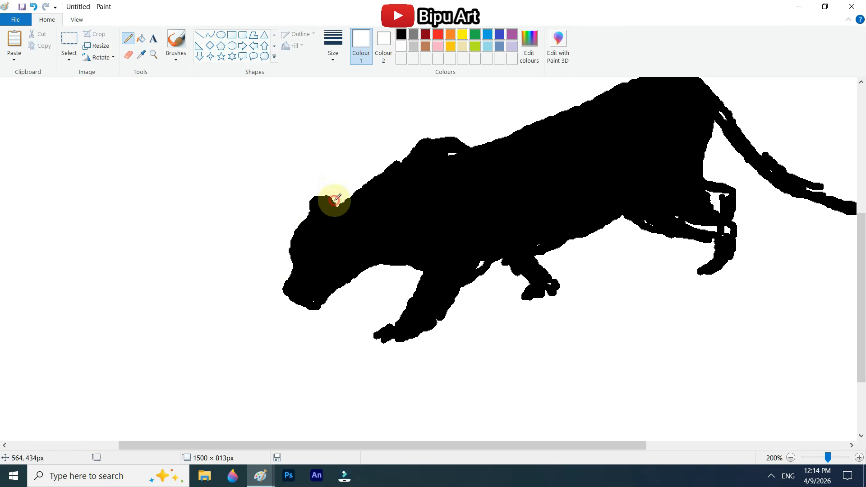
{"action": "left_click_drag", "start_coordinate": [310, 209], "coordinate": [313, 212]}
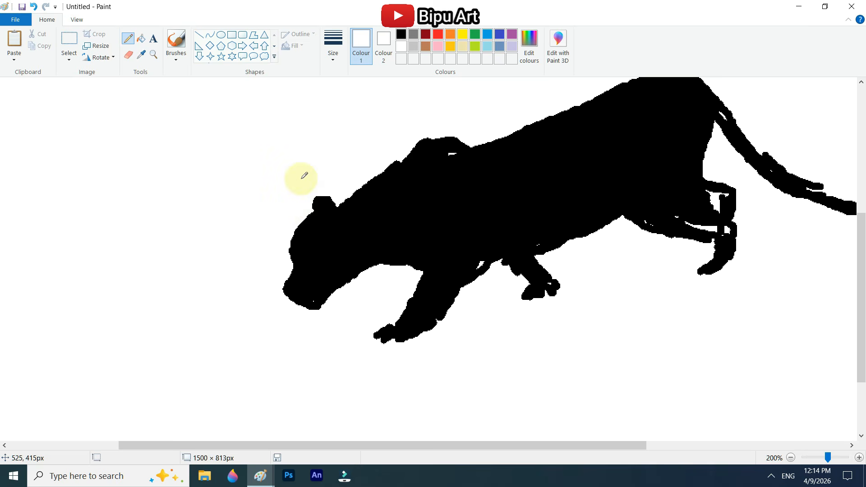
Touch up the gap in the cat's chin with black, then trim the edge of its muzzle with white.
{"action": "left_click", "coordinate": [401, 34]}
{"action": "left_click_drag", "start_coordinate": [306, 297], "coordinate": [314, 301]}
{"action": "left_click", "coordinate": [401, 46]}
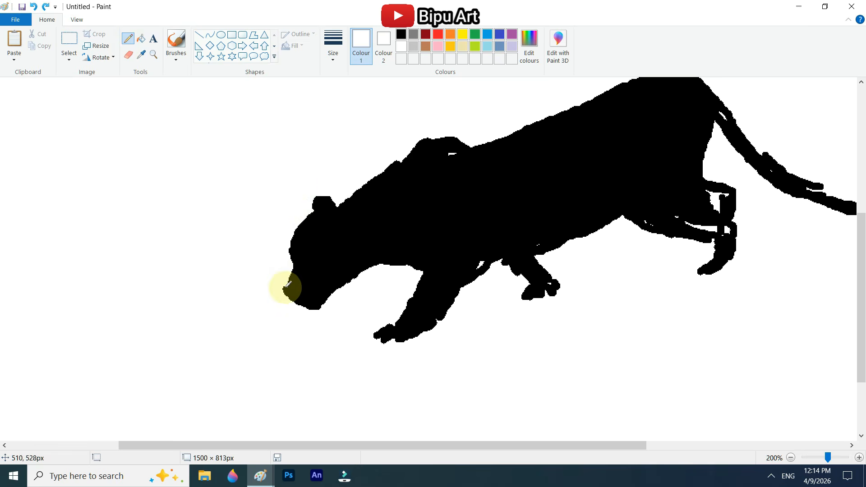
{"action": "left_click", "coordinate": [285, 269]}
{"action": "left_click_drag", "start_coordinate": [282, 286], "coordinate": [329, 299]}
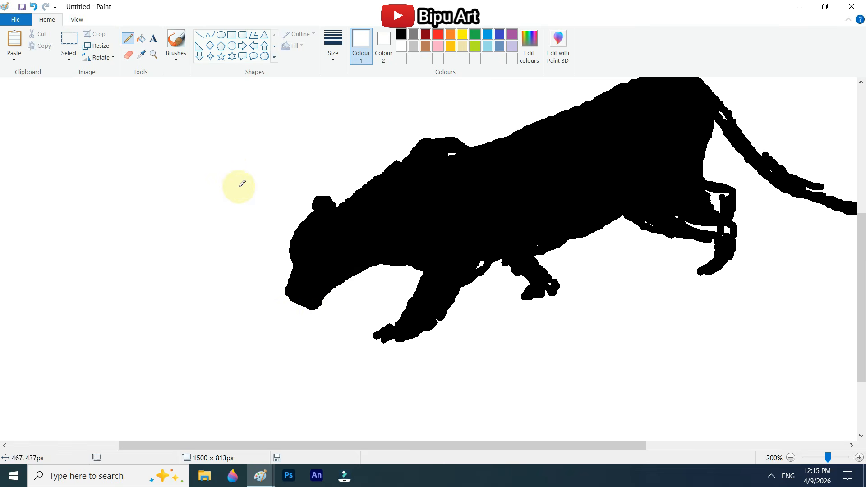
Smooth the top of the cat's neck and trim the back just behind the shoulder hump with white.
{"action": "scroll", "coordinate": [329, 241], "scroll_direction": "up", "scroll_amount": 2}
{"action": "key", "text": "ctrl+z"}
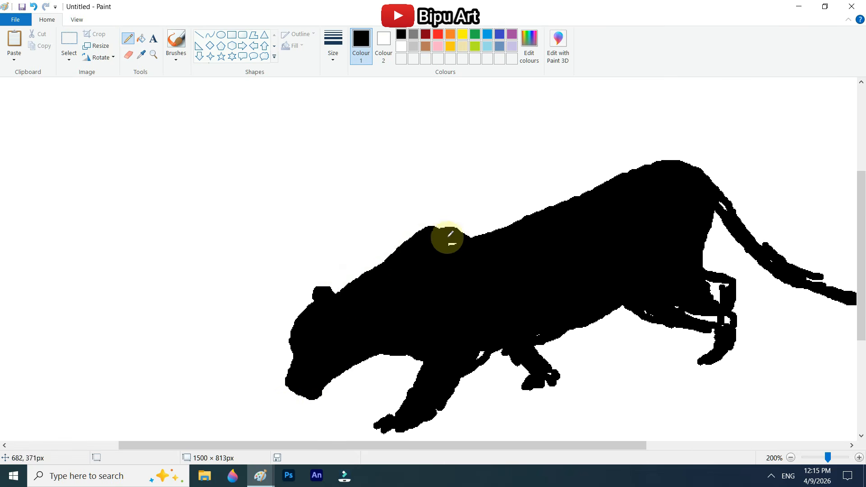
{"action": "left_click", "coordinate": [401, 47]}
{"action": "mouse_move", "coordinate": [447, 217]}
{"action": "left_mouse_down"}
{"action": "mouse_move", "coordinate": [466, 234]}
{"action": "mouse_move", "coordinate": [456, 235]}
{"action": "mouse_move", "coordinate": [444, 227]}
{"action": "mouse_move", "coordinate": [474, 231]}
{"action": "left_mouse_up"}
{"action": "scroll", "coordinate": [481, 224], "scroll_direction": "down", "scroll_amount": 2}
{"action": "scroll", "coordinate": [482, 224], "scroll_direction": "up", "scroll_amount": 2}
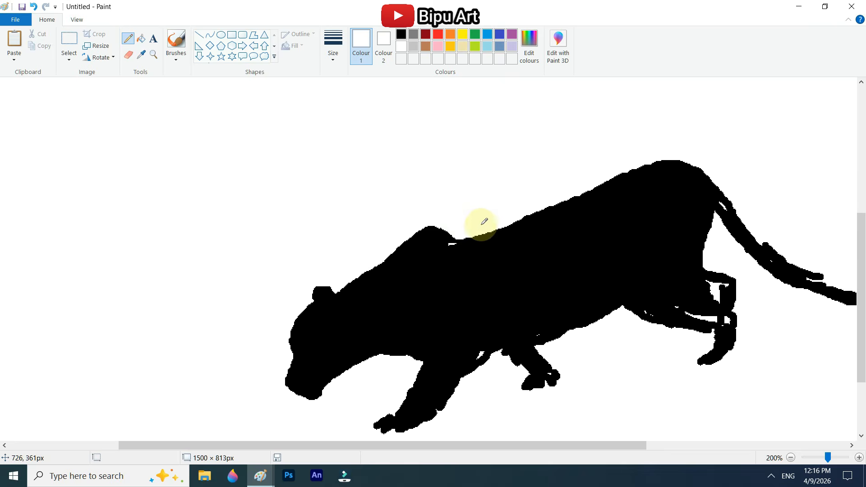
Trim the underside of the neck with white and fill the small gap behind the shoulder hump with black.
{"action": "scroll", "coordinate": [481, 225], "scroll_direction": "down", "scroll_amount": 2}
{"action": "mouse_move", "coordinate": [346, 280]}
{"action": "left_mouse_down"}
{"action": "mouse_move", "coordinate": [391, 260]}
{"action": "mouse_move", "coordinate": [331, 291]}
{"action": "mouse_move", "coordinate": [356, 270]}
{"action": "left_mouse_up"}
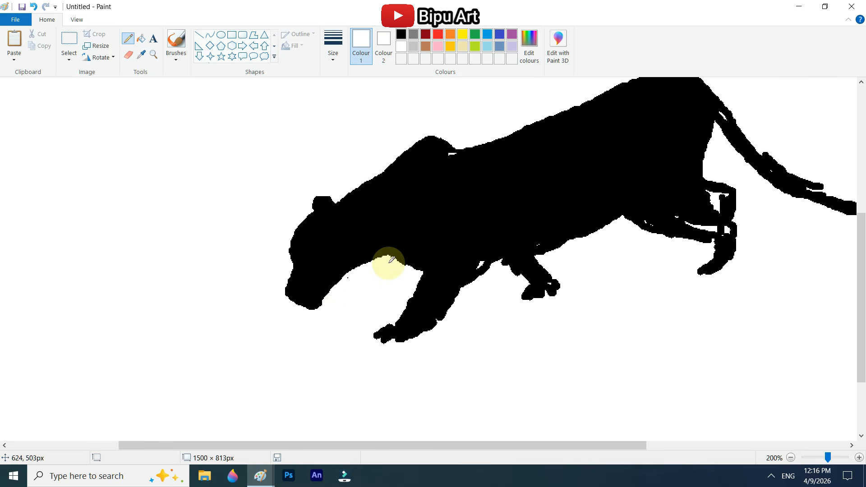
{"action": "left_click", "coordinate": [401, 35]}
{"action": "left_click_drag", "start_coordinate": [456, 161], "coordinate": [443, 138]}
{"action": "left_click", "coordinate": [401, 46]}
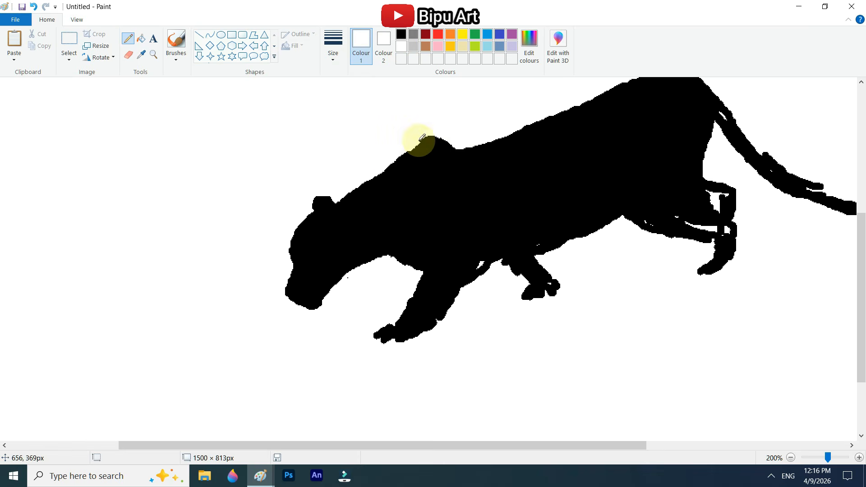
Trim the cat's chin with white and build up its forehead and the front of its ear with black.
{"action": "scroll", "coordinate": [496, 158], "scroll_direction": "down", "scroll_amount": 1}
{"action": "scroll", "coordinate": [578, 296], "scroll_direction": "up", "scroll_amount": 1}
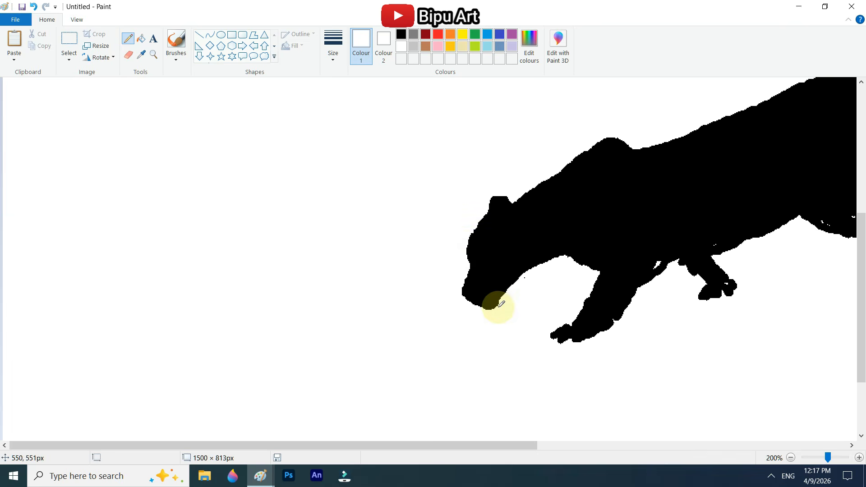
{"action": "left_click_drag", "start_coordinate": [500, 309], "coordinate": [482, 312]}
{"action": "left_click", "coordinate": [401, 34]}
{"action": "mouse_move", "coordinate": [471, 242]}
{"action": "left_mouse_down"}
{"action": "mouse_move", "coordinate": [470, 283]}
{"action": "mouse_move", "coordinate": [470, 259]}
{"action": "mouse_move", "coordinate": [490, 277]}
{"action": "mouse_move", "coordinate": [464, 260]}
{"action": "mouse_move", "coordinate": [489, 204]}
{"action": "mouse_move", "coordinate": [509, 211]}
{"action": "left_mouse_up"}
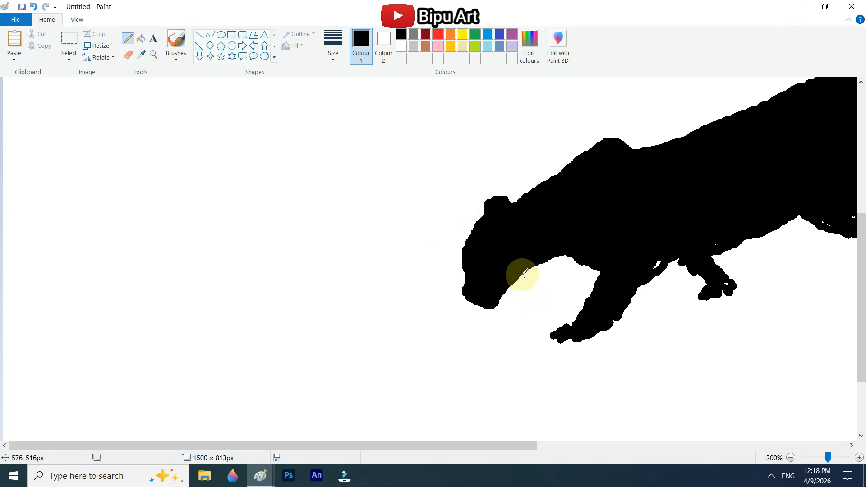
{"action": "scroll", "coordinate": [465, 280], "scroll_direction": "up", "scroll_amount": 2}
{"action": "key", "text": "ctrl+z"}
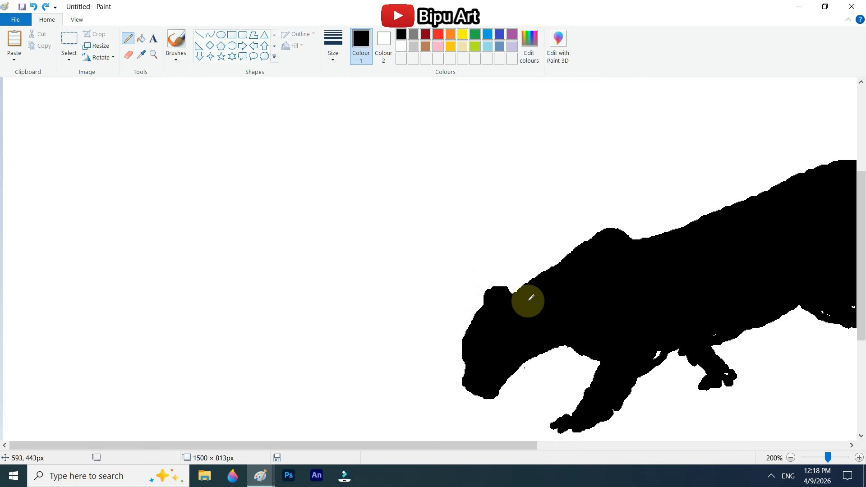
Reshape the upper neck line and round off the cat's ear using black and white pencil strokes.
{"action": "mouse_move", "coordinate": [475, 319]}
{"action": "left_mouse_down"}
{"action": "mouse_move", "coordinate": [486, 304]}
{"action": "mouse_move", "coordinate": [501, 303]}
{"action": "mouse_move", "coordinate": [497, 283]}
{"action": "mouse_move", "coordinate": [507, 292]}
{"action": "mouse_move", "coordinate": [573, 259]}
{"action": "left_mouse_up"}
{"action": "left_click", "coordinate": [402, 46]}
{"action": "left_click", "coordinate": [401, 35]}
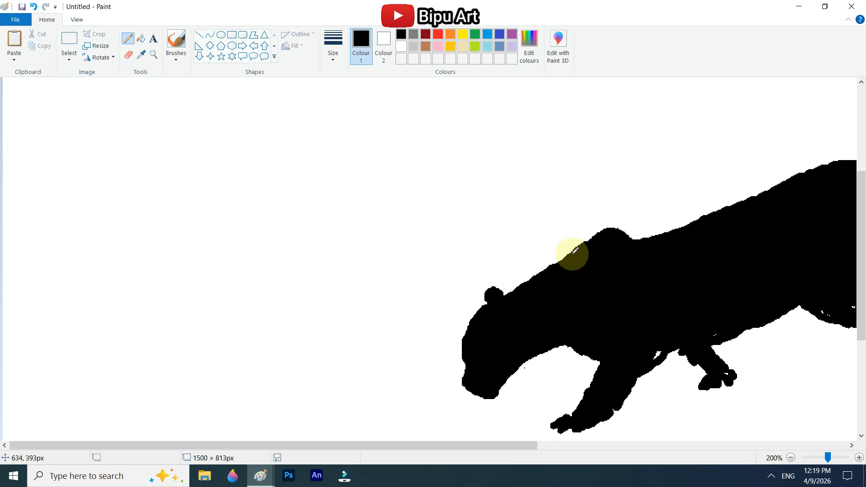
{"action": "left_click_drag", "start_coordinate": [497, 289], "coordinate": [502, 304]}
{"action": "scroll", "coordinate": [506, 300], "scroll_direction": "down", "scroll_amount": 2}
Trim the throat and both edges of the cat's leading front leg with white.
{"action": "left_click", "coordinate": [401, 46]}
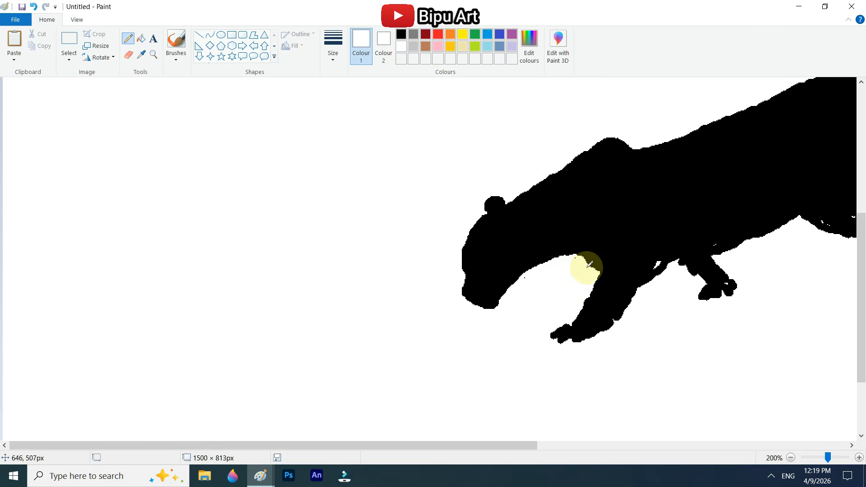
{"action": "left_click_drag", "start_coordinate": [507, 446], "coordinate": [592, 446]}
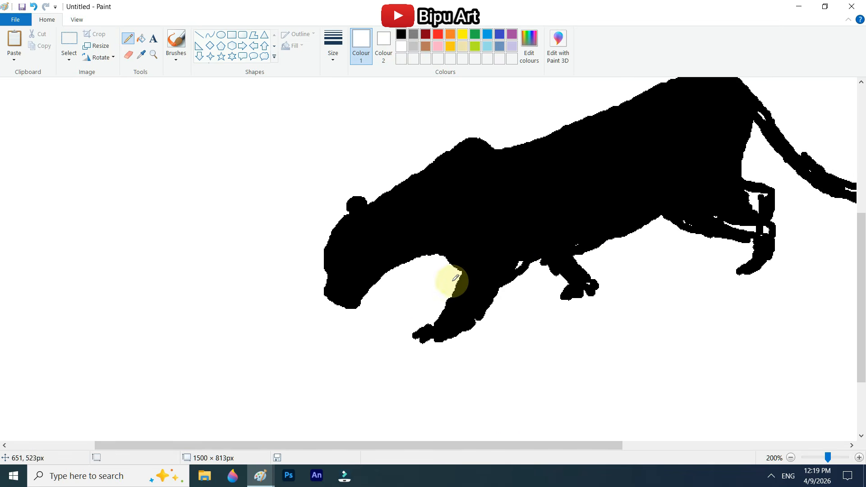
{"action": "left_click_drag", "start_coordinate": [453, 282], "coordinate": [432, 312]}
{"action": "left_click_drag", "start_coordinate": [504, 298], "coordinate": [464, 338]}
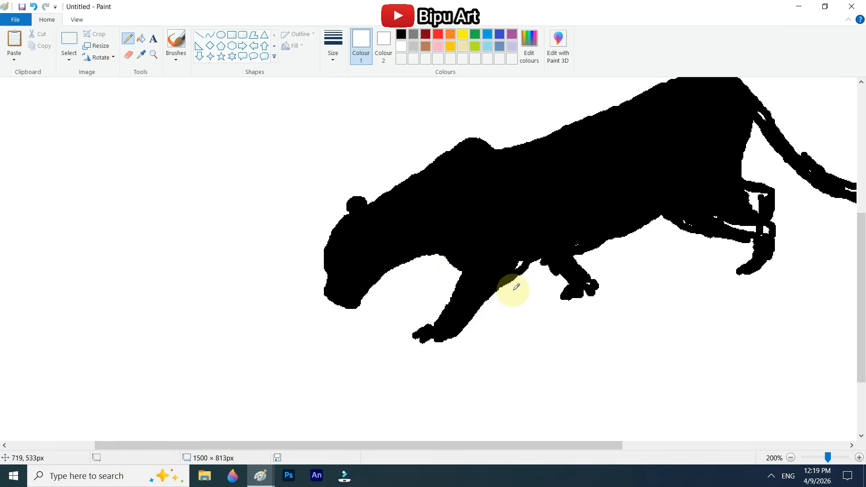
Fill the small gaps behind the leading front leg and along the belly with black.
{"action": "left_click", "coordinate": [402, 34]}
{"action": "left_click_drag", "start_coordinate": [515, 262], "coordinate": [523, 263]}
{"action": "left_click_drag", "start_coordinate": [573, 246], "coordinate": [578, 245]}
{"action": "left_click", "coordinate": [815, 458]}
{"action": "left_click", "coordinate": [840, 457]}
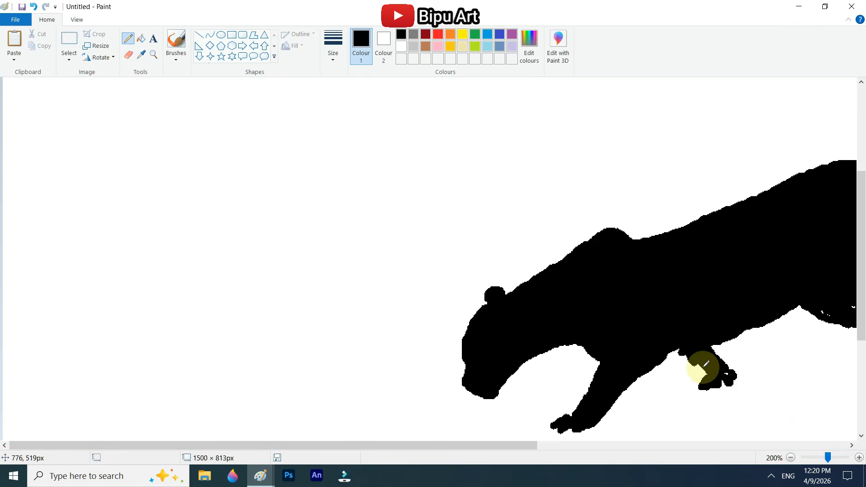
Smooth the lower edge of the cat's belly between the front and hind legs with white.
{"action": "left_click_drag", "start_coordinate": [496, 446], "coordinate": [605, 446]}
{"action": "left_click_drag", "start_coordinate": [565, 333], "coordinate": [578, 330]}
{"action": "key", "text": "ctrl+z"}
{"action": "left_click", "coordinate": [401, 47]}
{"action": "left_click_drag", "start_coordinate": [622, 306], "coordinate": [582, 328]}
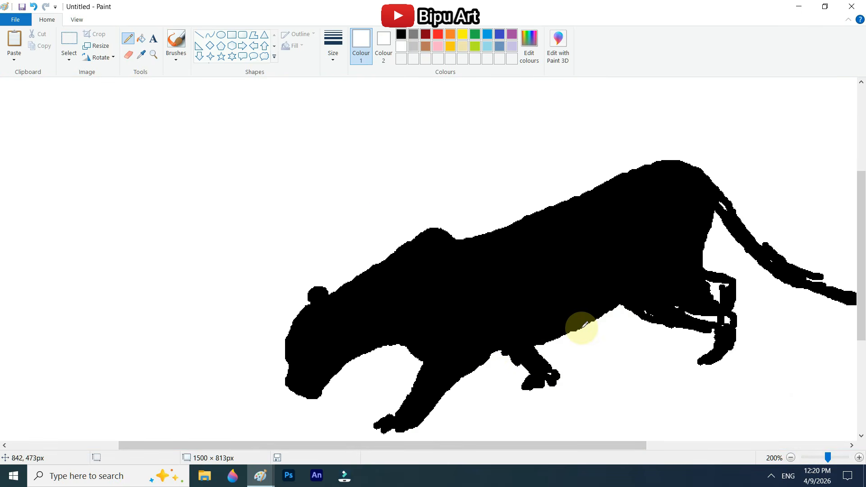
Slim the cat's second front leg and trim around its paw with white.
{"action": "scroll", "coordinate": [451, 145], "scroll_direction": "down", "scroll_amount": 2}
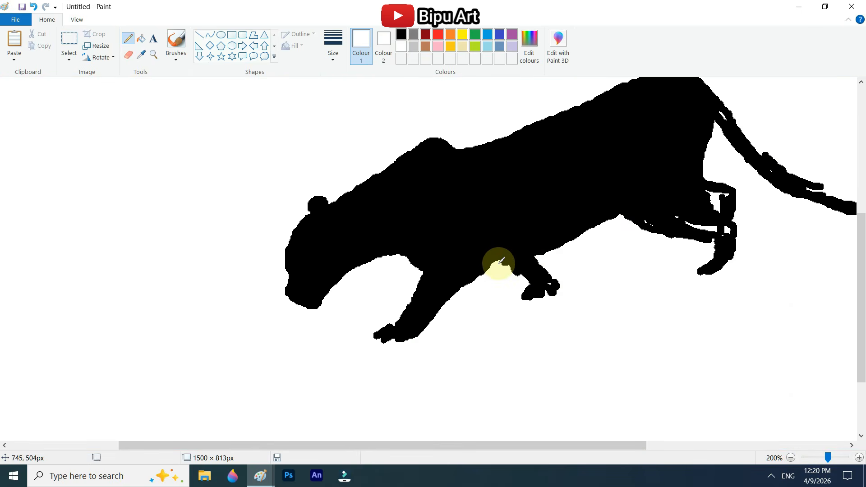
{"action": "mouse_move", "coordinate": [540, 258]}
{"action": "left_mouse_down"}
{"action": "mouse_move", "coordinate": [560, 290]}
{"action": "mouse_move", "coordinate": [523, 298]}
{"action": "left_mouse_up"}
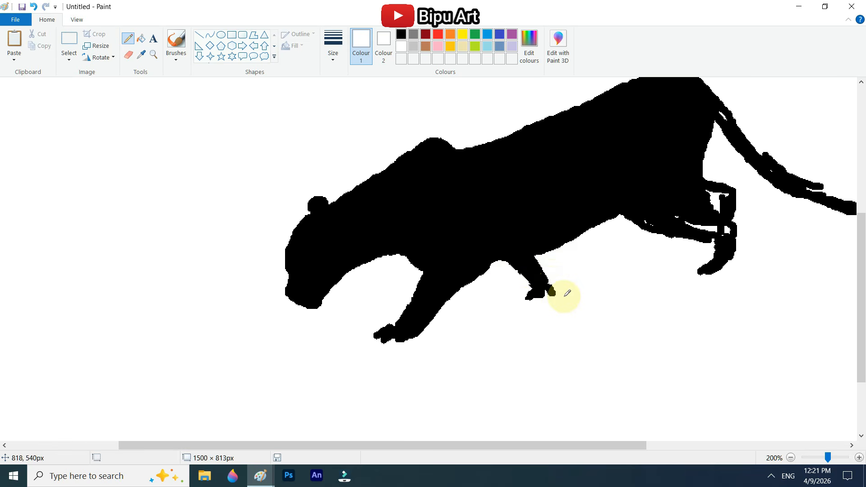
{"action": "scroll", "coordinate": [562, 317], "scroll_direction": "up", "scroll_amount": 2}
{"action": "mouse_move", "coordinate": [557, 296]}
{"action": "left_mouse_down"}
{"action": "mouse_move", "coordinate": [563, 317]}
{"action": "mouse_move", "coordinate": [545, 294]}
{"action": "left_mouse_up"}
Build up the front paws with black and fill the gaps inside the hind leg.
{"action": "scroll", "coordinate": [562, 316], "scroll_direction": "down", "scroll_amount": 2}
{"action": "left_click", "coordinate": [402, 35]}
{"action": "mouse_move", "coordinate": [388, 331]}
{"action": "left_mouse_down"}
{"action": "mouse_move", "coordinate": [407, 319]}
{"action": "mouse_move", "coordinate": [371, 343]}
{"action": "mouse_move", "coordinate": [414, 338]}
{"action": "left_mouse_up"}
{"action": "mouse_move", "coordinate": [647, 216]}
{"action": "left_mouse_down"}
{"action": "mouse_move", "coordinate": [725, 226]}
{"action": "mouse_move", "coordinate": [631, 214]}
{"action": "mouse_move", "coordinate": [718, 240]}
{"action": "mouse_move", "coordinate": [715, 261]}
{"action": "mouse_move", "coordinate": [685, 222]}
{"action": "mouse_move", "coordinate": [728, 225]}
{"action": "mouse_move", "coordinate": [729, 197]}
{"action": "left_mouse_up"}
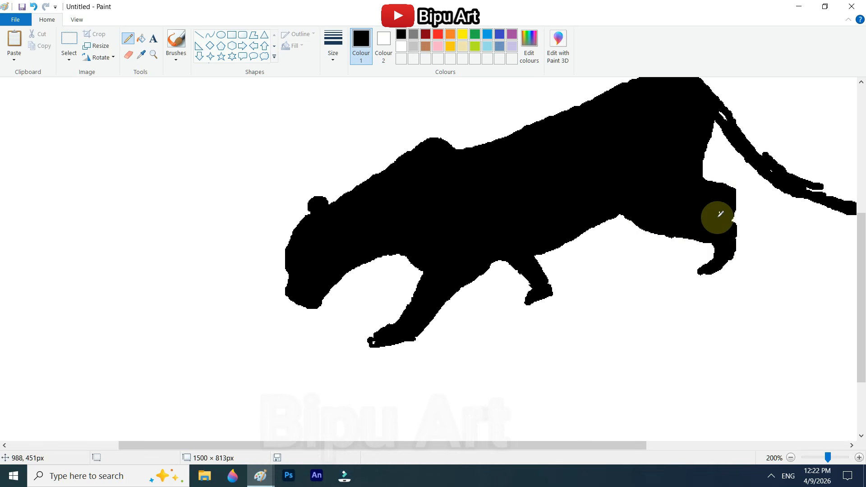
Round the rump and hind leg with black, then trim the hind leg's edges with white.
{"action": "scroll", "coordinate": [721, 214], "scroll_direction": "up", "scroll_amount": 2}
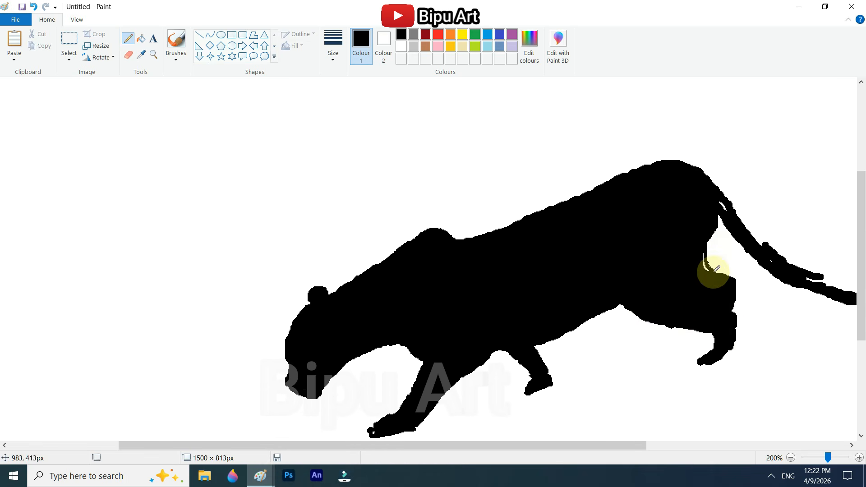
{"action": "mouse_move", "coordinate": [715, 272]}
{"action": "left_mouse_down"}
{"action": "mouse_move", "coordinate": [703, 267]}
{"action": "mouse_move", "coordinate": [736, 284]}
{"action": "mouse_move", "coordinate": [729, 356]}
{"action": "left_mouse_up"}
{"action": "left_click", "coordinate": [401, 46]}
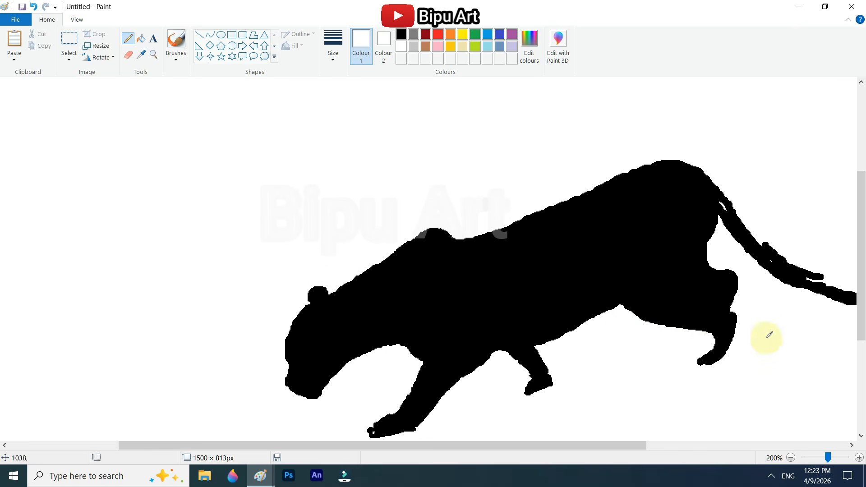
Thicken and smooth the cat's tail in black, trim its edges with white, and round its curled tip.
{"action": "left_click_drag", "start_coordinate": [472, 447], "coordinate": [668, 447]}
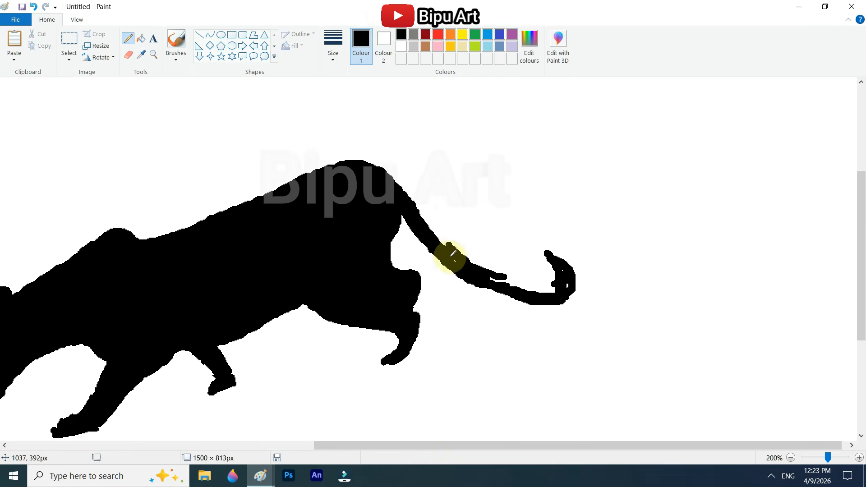
{"action": "mouse_move", "coordinate": [504, 294]}
{"action": "left_mouse_down"}
{"action": "mouse_move", "coordinate": [572, 292]}
{"action": "mouse_move", "coordinate": [578, 279]}
{"action": "mouse_move", "coordinate": [567, 266]}
{"action": "mouse_move", "coordinate": [579, 293]}
{"action": "left_mouse_up"}
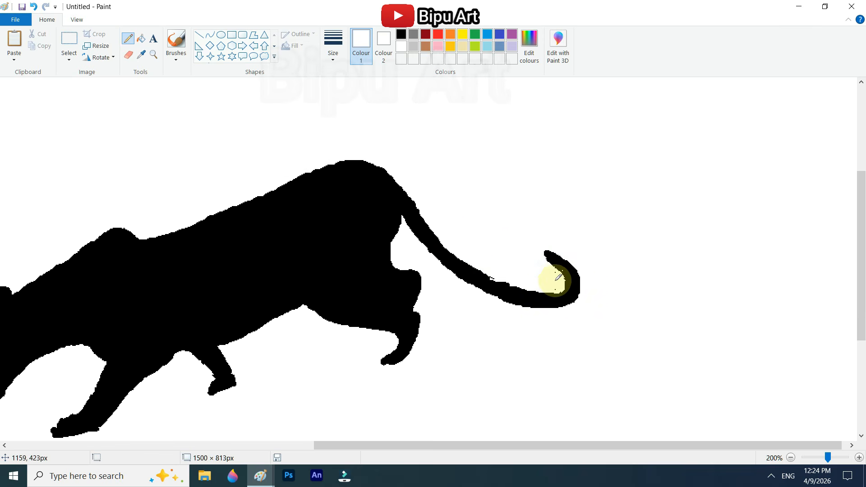
{"action": "scroll", "coordinate": [469, 299], "scroll_direction": "up", "scroll_amount": 3}
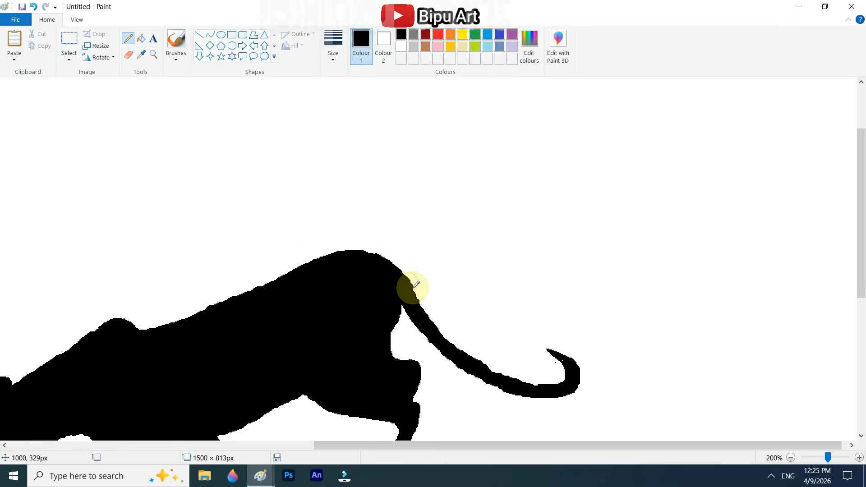
{"action": "left_click_drag", "start_coordinate": [419, 307], "coordinate": [484, 362]}
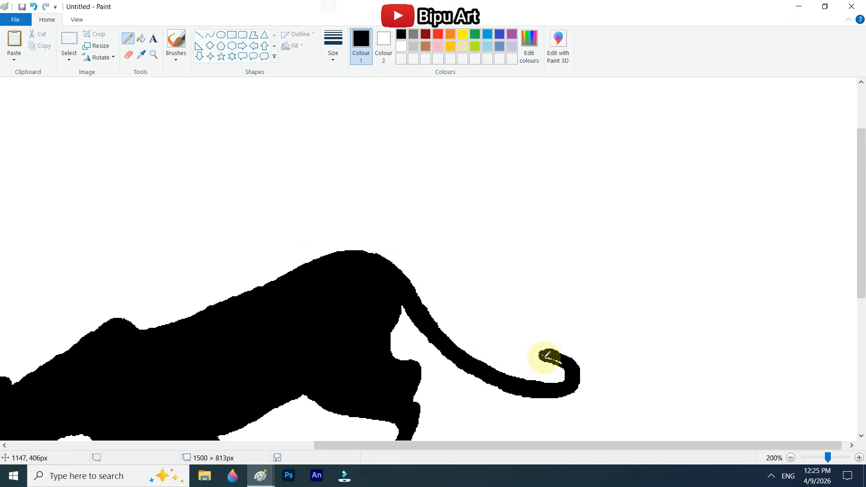
{"action": "scroll", "coordinate": [412, 195], "scroll_direction": "down", "scroll_amount": 3}
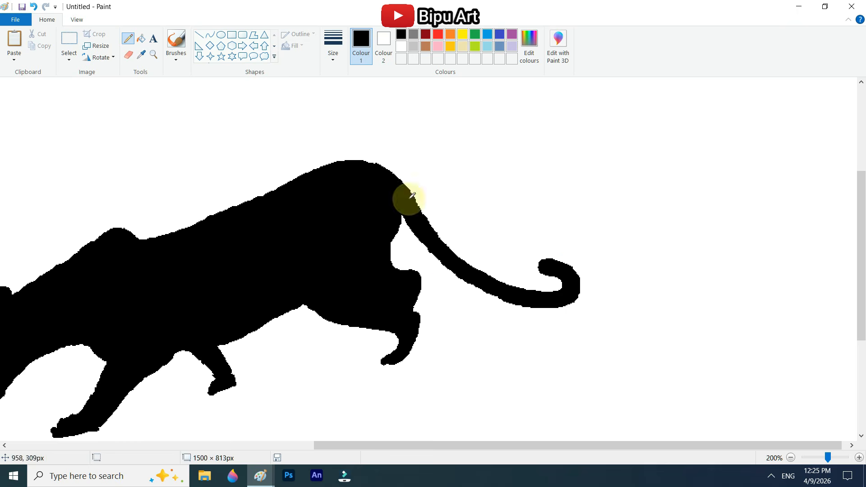
{"action": "scroll", "coordinate": [488, 299], "scroll_direction": "up", "scroll_amount": 3}
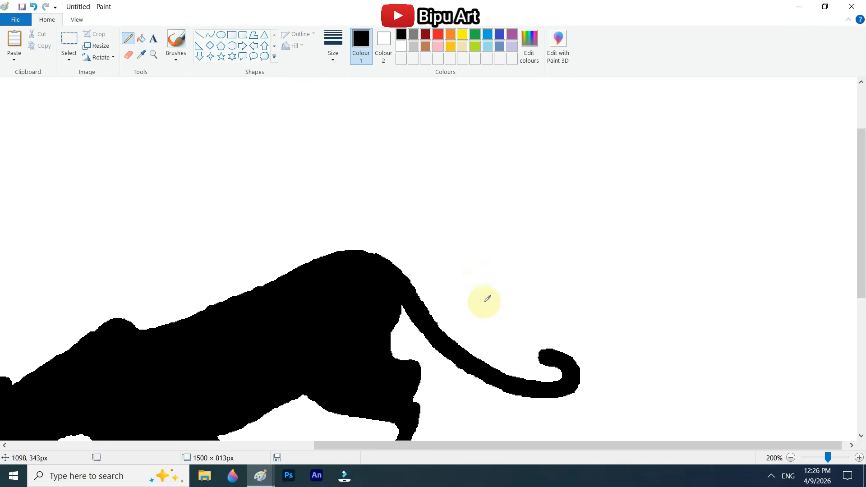
Draw fine black whiskers around the cat's muzzle with the thinnest pencil size at 200% zoom.
{"action": "left_click", "coordinate": [791, 458]}
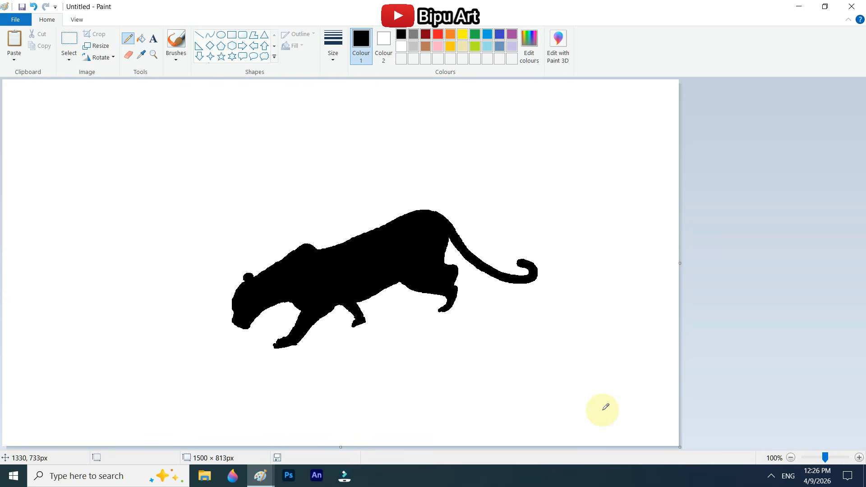
{"action": "left_click", "coordinate": [859, 457]}
{"action": "left_click", "coordinate": [334, 48]}
{"action": "left_click", "coordinate": [357, 81]}
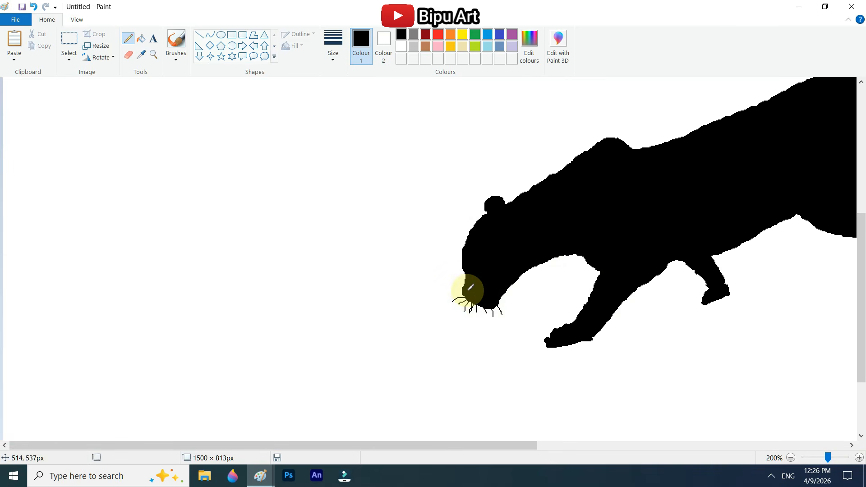
{"action": "left_click", "coordinate": [792, 457]}
{"action": "left_click", "coordinate": [860, 457]}
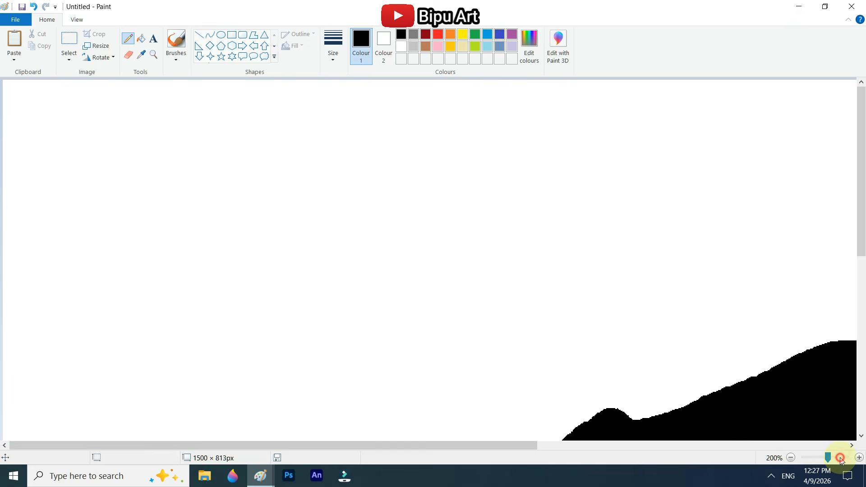
{"action": "scroll", "coordinate": [485, 307], "scroll_direction": "down", "scroll_amount": 4}
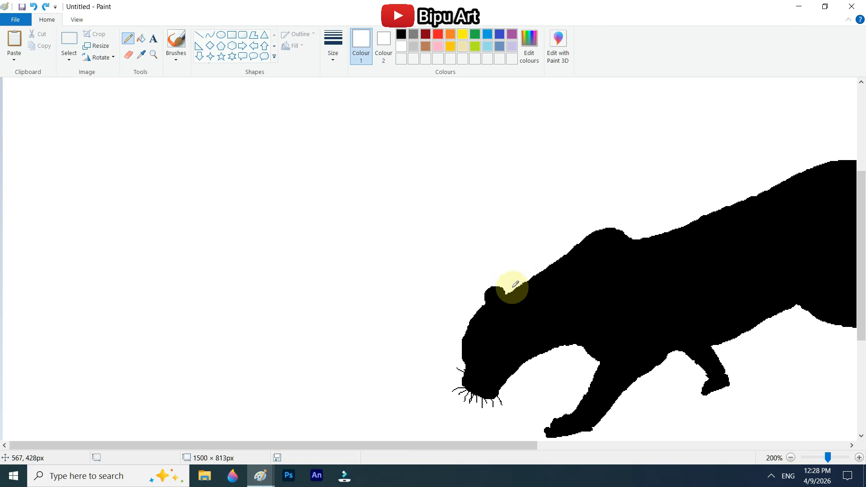
Refine the whiskers and head edge with the thinnest white pencil, then return to 100% zoom.
{"action": "scroll", "coordinate": [465, 299], "scroll_direction": "down", "scroll_amount": 2}
{"action": "left_click", "coordinate": [334, 52]}
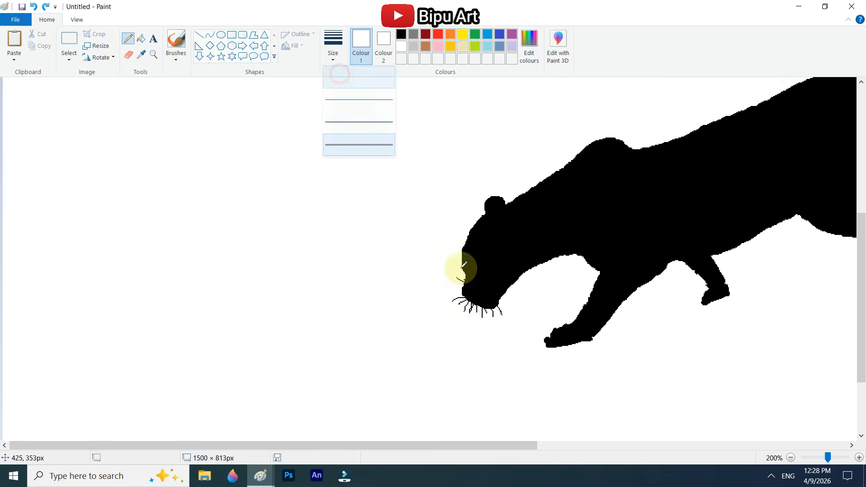
{"action": "left_click", "coordinate": [339, 84]}
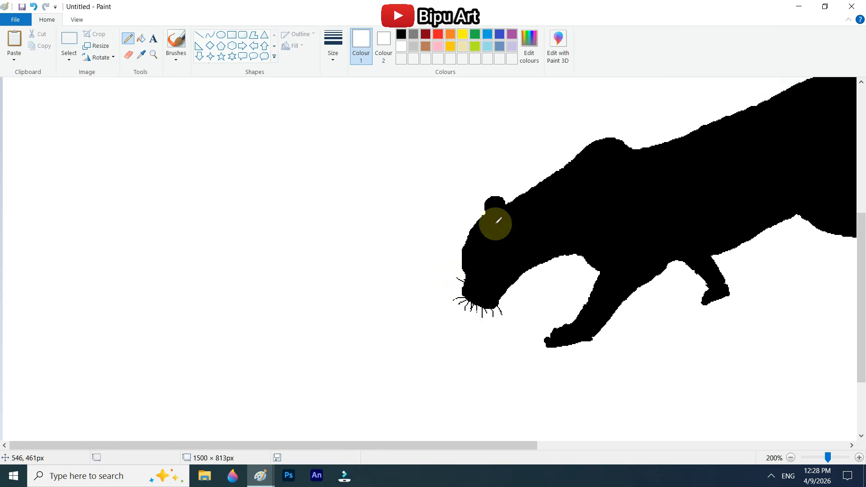
{"action": "left_click", "coordinate": [816, 459]}
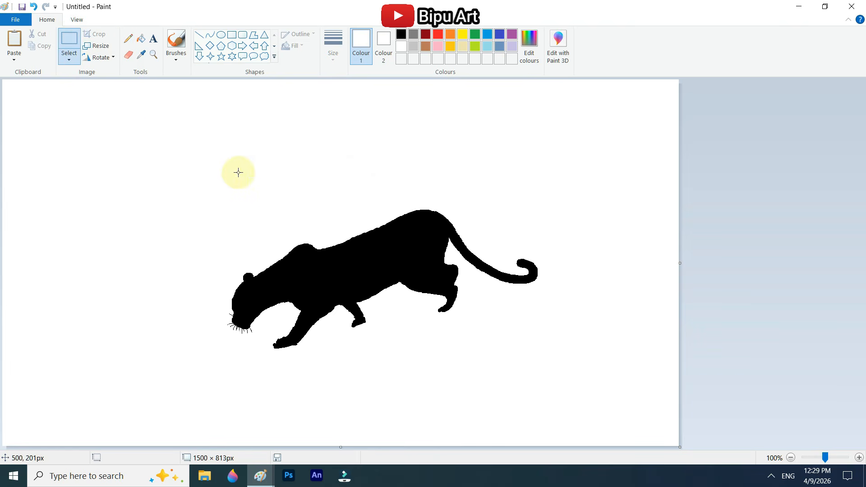
Switch to the purple gradient painting and draw a white circle outline about 477 × 462 px in its lower middle.
{"action": "mouse_move", "coordinate": [261, 476]}
{"action": "left_click", "coordinate": [208, 440]}
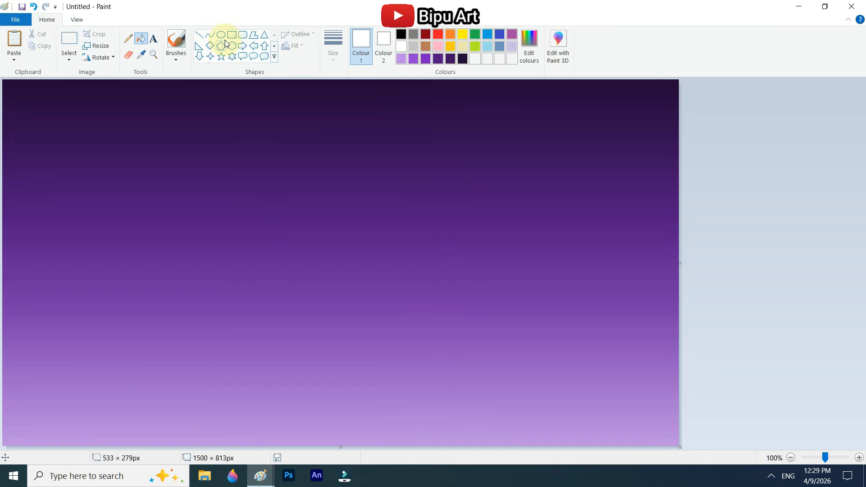
{"action": "left_click_drag", "start_coordinate": [268, 229], "coordinate": [467, 421]}
{"action": "left_click_drag", "start_coordinate": [420, 374], "coordinate": [362, 331]}
{"action": "left_click_drag", "start_coordinate": [441, 400], "coordinate": [456, 416]}
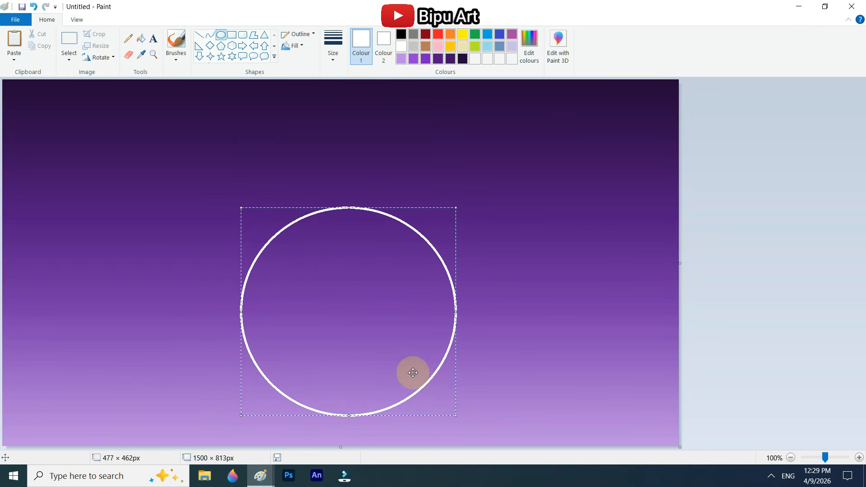
Enlarge the white circle to about 490 × 480 px and give it a solid white fill.
{"action": "left_click_drag", "start_coordinate": [401, 363], "coordinate": [396, 353]}
{"action": "left_click_drag", "start_coordinate": [452, 408], "coordinate": [455, 417]}
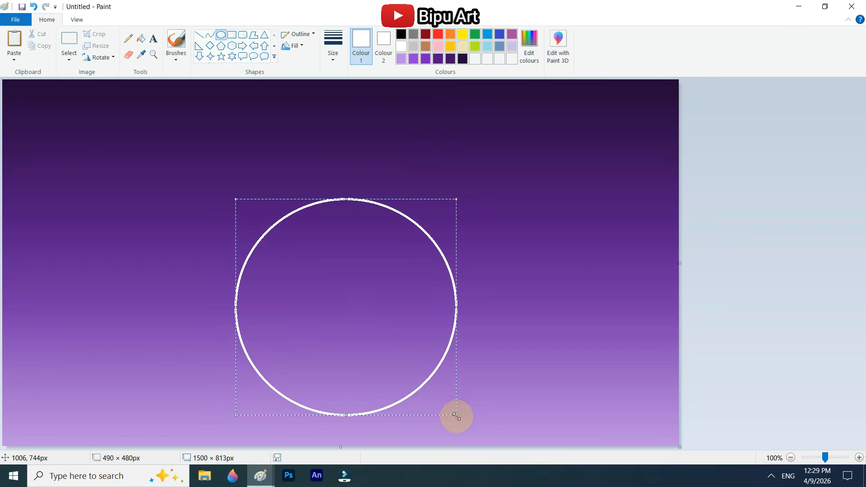
{"action": "left_click", "coordinate": [294, 46]}
{"action": "left_click", "coordinate": [307, 72]}
{"action": "left_click", "coordinate": [504, 251]}
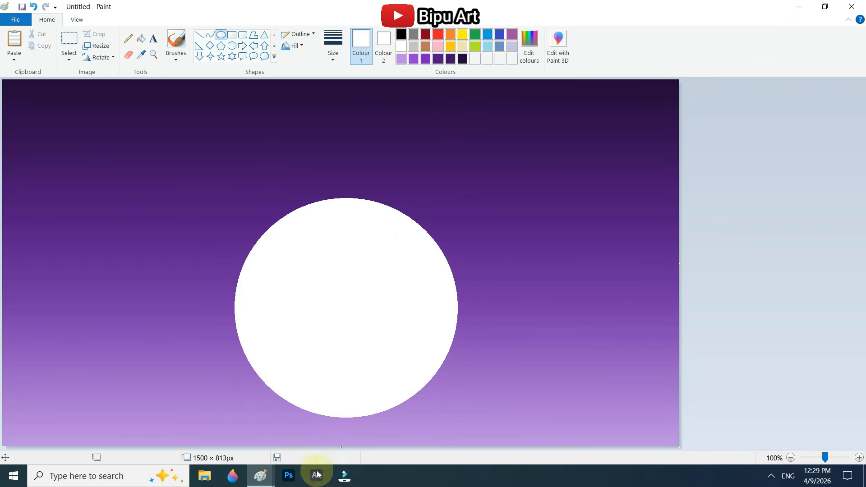
Switch to the cat drawing, select the whole cat in a rectangle of about 922 × 529 px, and copy it.
{"action": "mouse_move", "coordinate": [260, 476]}
{"action": "left_click", "coordinate": [289, 440]}
{"action": "left_click_drag", "start_coordinate": [581, 370], "coordinate": [583, 374]}
{"action": "right_click", "coordinate": [389, 263]}
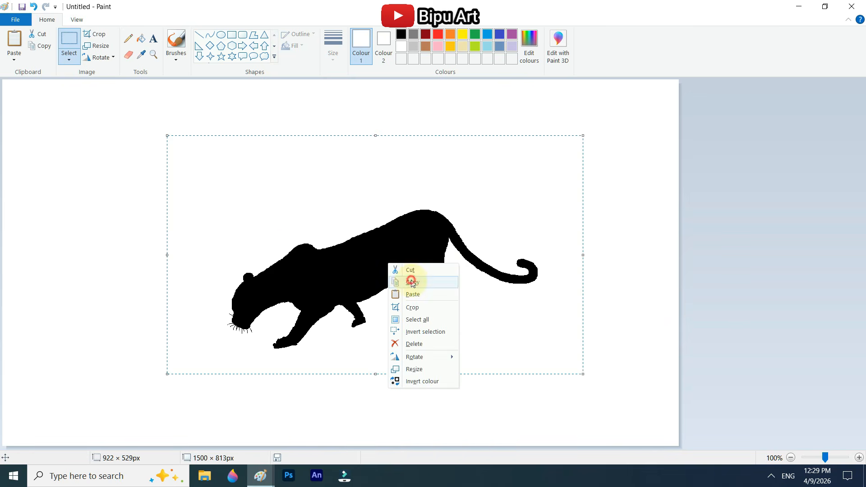
{"action": "left_click", "coordinate": [410, 282]}
Paste the cat into the gradient painting with transparent selection and place it across the white moon.
{"action": "left_click", "coordinate": [212, 433]}
{"action": "left_click", "coordinate": [70, 55]}
{"action": "left_click", "coordinate": [69, 39]}
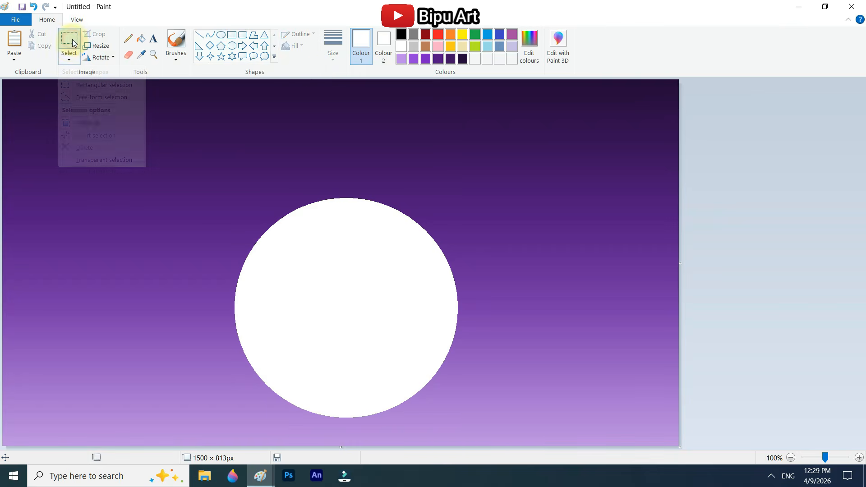
{"action": "key", "text": "ctrl+v"}
{"action": "left_click_drag", "start_coordinate": [167, 205], "coordinate": [351, 275]}
{"action": "left_click", "coordinate": [69, 59]}
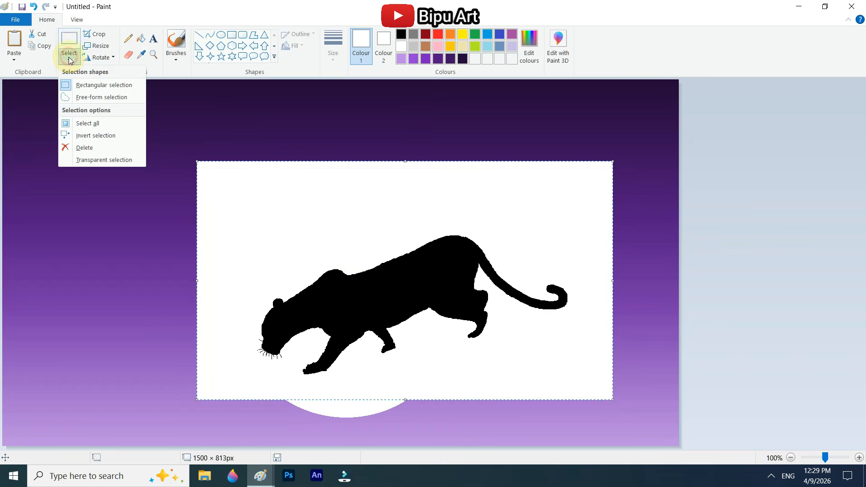
{"action": "left_click", "coordinate": [88, 158]}
{"action": "left_click_drag", "start_coordinate": [396, 302], "coordinate": [387, 294]}
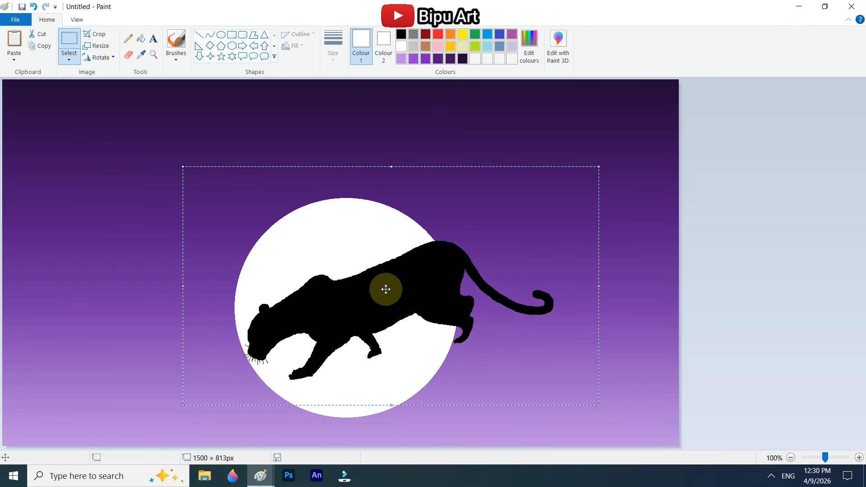
{"action": "left_click", "coordinate": [352, 152]}
Draw the upper and lower edges of a rising black branch beneath the cat's paws with the pencil.
{"action": "left_click", "coordinate": [336, 59]}
{"action": "left_click", "coordinate": [348, 145]}
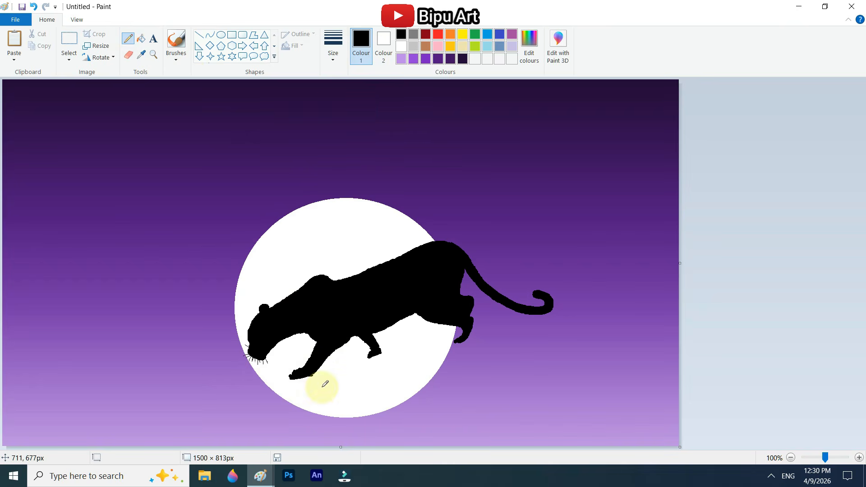
{"action": "left_click_drag", "start_coordinate": [216, 411], "coordinate": [149, 422]}
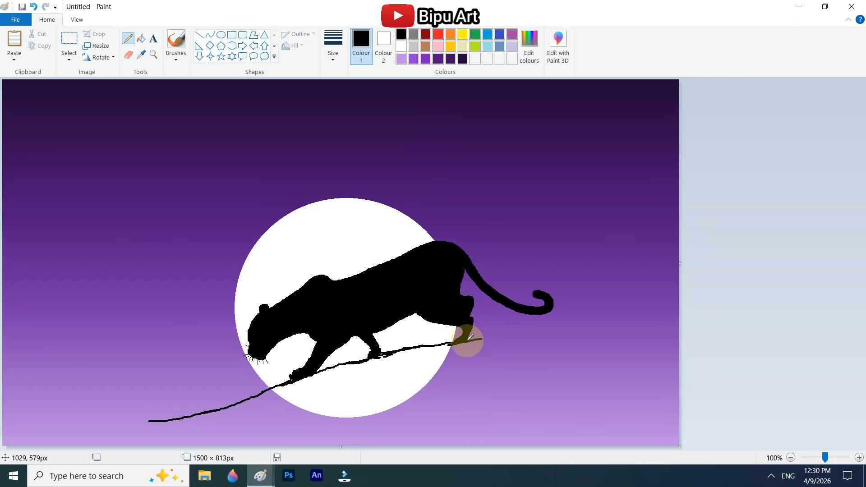
{"action": "mouse_move", "coordinate": [493, 336]}
{"action": "left_mouse_down"}
{"action": "mouse_move", "coordinate": [614, 347]}
{"action": "mouse_move", "coordinate": [532, 345]}
{"action": "mouse_move", "coordinate": [590, 355]}
{"action": "mouse_move", "coordinate": [619, 346]}
{"action": "mouse_move", "coordinate": [504, 347]}
{"action": "left_mouse_up"}
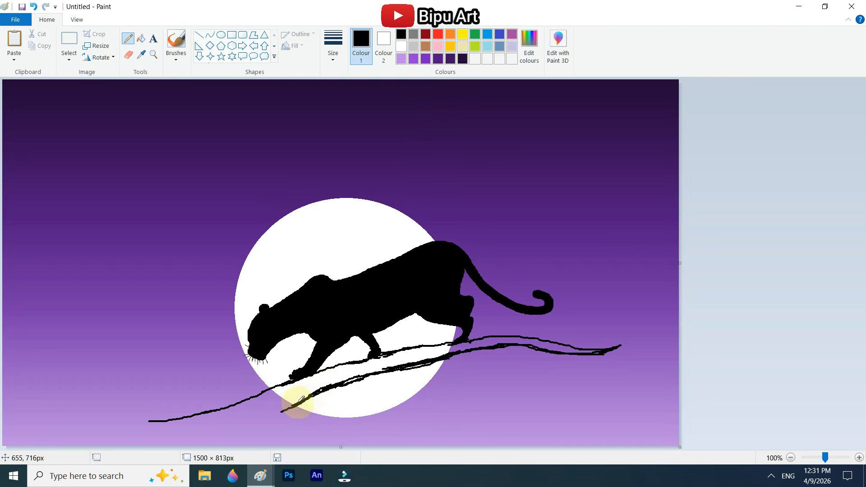
{"action": "left_click_drag", "start_coordinate": [298, 403], "coordinate": [229, 433]}
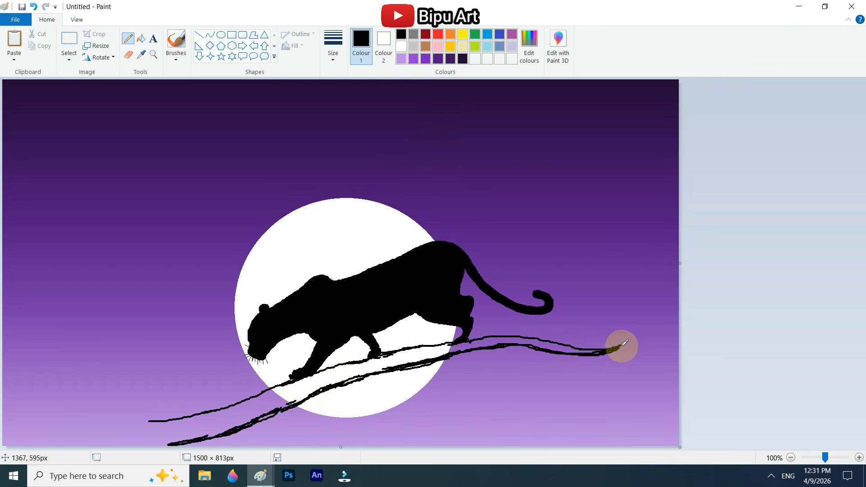
Sketch forked black twigs at the branch's far end behind the cat, extending two of them to the painting's edge.
{"action": "mouse_move", "coordinate": [623, 344]}
{"action": "left_mouse_down"}
{"action": "mouse_move", "coordinate": [596, 331]}
{"action": "mouse_move", "coordinate": [538, 358]}
{"action": "mouse_move", "coordinate": [529, 347]}
{"action": "mouse_move", "coordinate": [632, 379]}
{"action": "mouse_move", "coordinate": [511, 349]}
{"action": "mouse_move", "coordinate": [594, 365]}
{"action": "left_mouse_up"}
{"action": "left_click_drag", "start_coordinate": [524, 339], "coordinate": [576, 319]}
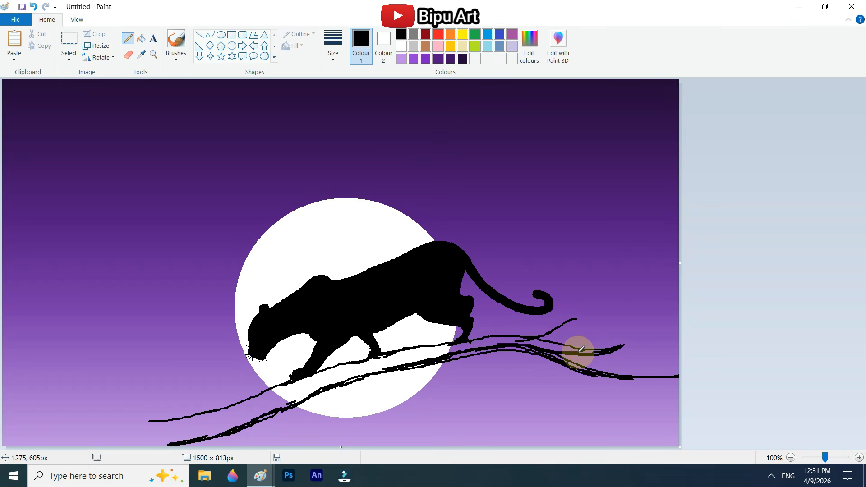
{"action": "mouse_move", "coordinate": [578, 353]}
{"action": "left_mouse_down"}
{"action": "mouse_move", "coordinate": [610, 354]}
{"action": "mouse_move", "coordinate": [635, 342]}
{"action": "mouse_move", "coordinate": [606, 345]}
{"action": "mouse_move", "coordinate": [652, 329]}
{"action": "mouse_move", "coordinate": [577, 356]}
{"action": "mouse_move", "coordinate": [635, 348]}
{"action": "left_mouse_up"}
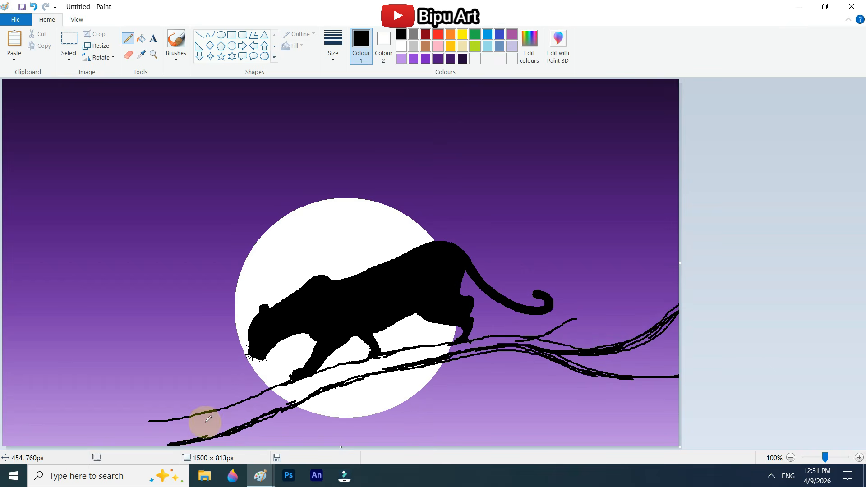
Outline the tree trunk in black at the branch's base, with two limbs forking up toward the sky.
{"action": "left_click_drag", "start_coordinate": [120, 273], "coordinate": [149, 419]}
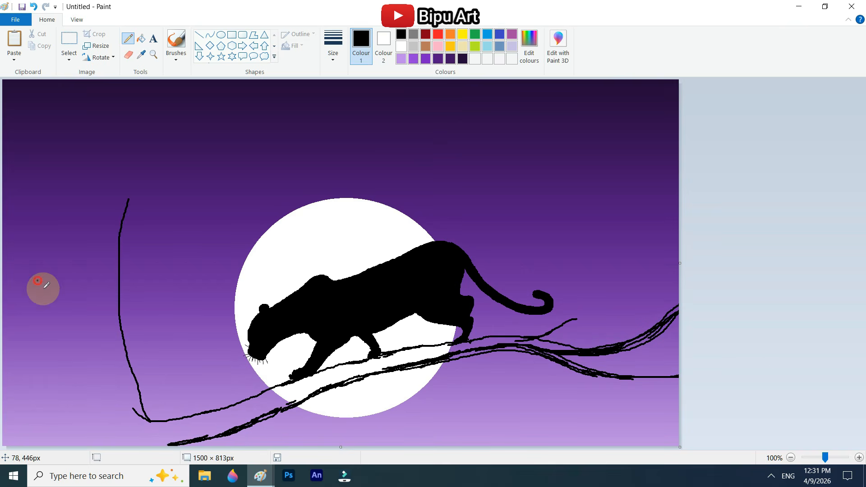
{"action": "mouse_move", "coordinate": [38, 281]}
{"action": "left_mouse_down"}
{"action": "mouse_move", "coordinate": [82, 420]}
{"action": "mouse_move", "coordinate": [3, 371]}
{"action": "left_mouse_up"}
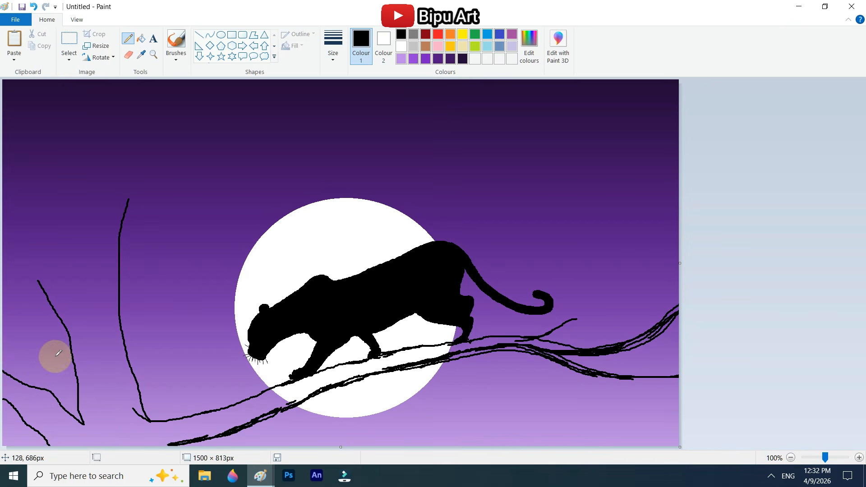
{"action": "mouse_move", "coordinate": [53, 250]}
{"action": "left_mouse_down"}
{"action": "mouse_move", "coordinate": [93, 207]}
{"action": "mouse_move", "coordinate": [154, 81]}
{"action": "left_mouse_up"}
{"action": "mouse_move", "coordinate": [127, 201]}
{"action": "left_mouse_down"}
{"action": "mouse_move", "coordinate": [143, 170]}
{"action": "mouse_move", "coordinate": [237, 112]}
{"action": "left_mouse_up"}
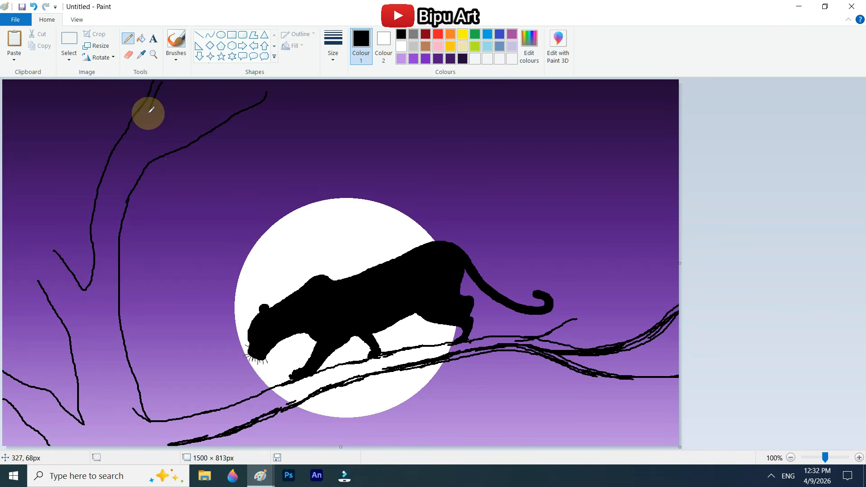
{"action": "mouse_move", "coordinate": [149, 113]}
{"action": "left_mouse_down"}
{"action": "mouse_move", "coordinate": [113, 193]}
{"action": "mouse_move", "coordinate": [271, 88]}
{"action": "left_mouse_up"}
Outline the tree's outer limbs and a short side stub in black, and reinforce the root line at the trunk's base.
{"action": "left_click_drag", "start_coordinate": [55, 251], "coordinate": [2, 174]}
{"action": "mouse_move", "coordinate": [38, 282]}
{"action": "left_mouse_down"}
{"action": "mouse_move", "coordinate": [2, 227]}
{"action": "mouse_move", "coordinate": [31, 89]}
{"action": "mouse_move", "coordinate": [73, 279]}
{"action": "left_mouse_up"}
{"action": "mouse_move", "coordinate": [73, 350]}
{"action": "left_mouse_down"}
{"action": "mouse_move", "coordinate": [43, 329]}
{"action": "mouse_move", "coordinate": [84, 394]}
{"action": "left_mouse_up"}
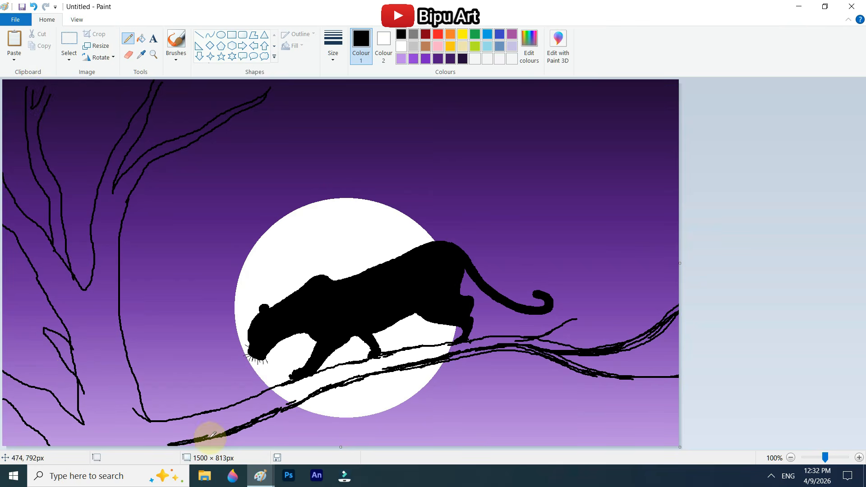
{"action": "mouse_move", "coordinate": [13, 375]}
{"action": "left_mouse_down"}
{"action": "mouse_move", "coordinate": [78, 396]}
{"action": "mouse_move", "coordinate": [68, 366]}
{"action": "mouse_move", "coordinate": [93, 423]}
{"action": "left_mouse_up"}
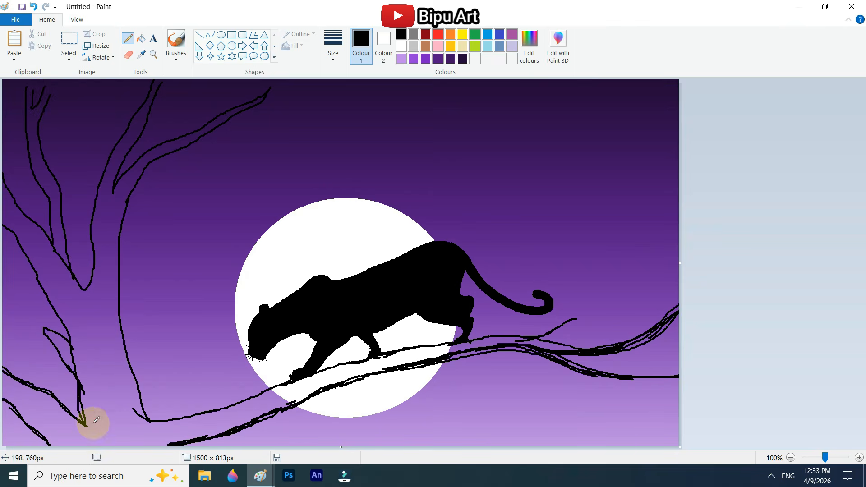
Fill the trunk and branch with black, and thicken the lower trunk and root edges with a wider pencil.
{"action": "left_click", "coordinate": [117, 416]}
{"action": "left_click", "coordinate": [300, 384]}
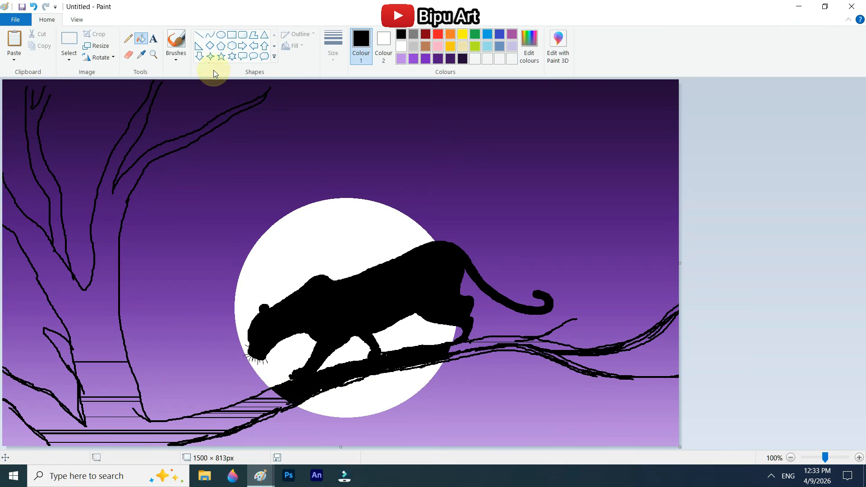
{"action": "left_click", "coordinate": [329, 44]}
{"action": "left_click", "coordinate": [105, 351]}
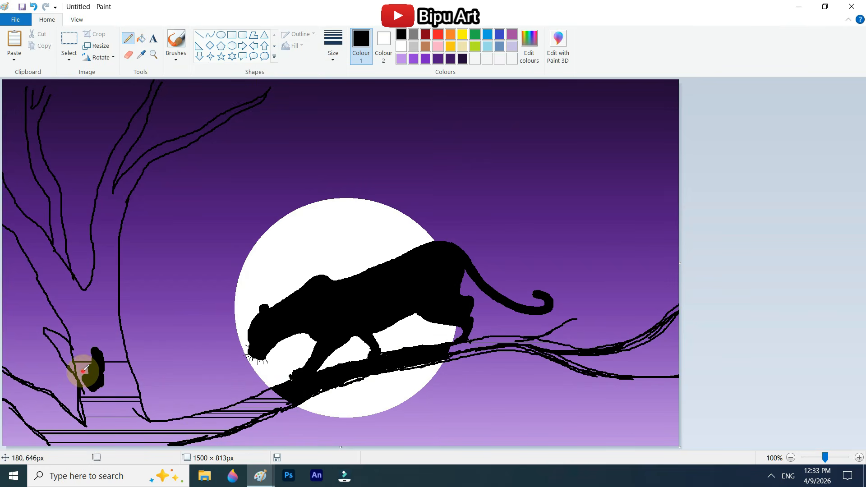
{"action": "left_click_drag", "start_coordinate": [83, 371], "coordinate": [86, 432]}
{"action": "mouse_move", "coordinate": [21, 383]}
{"action": "left_mouse_down"}
{"action": "mouse_move", "coordinate": [59, 406]}
{"action": "mouse_move", "coordinate": [8, 373]}
{"action": "left_mouse_up"}
{"action": "key", "text": "ctrl+z"}
{"action": "key", "text": "ctrl+z"}
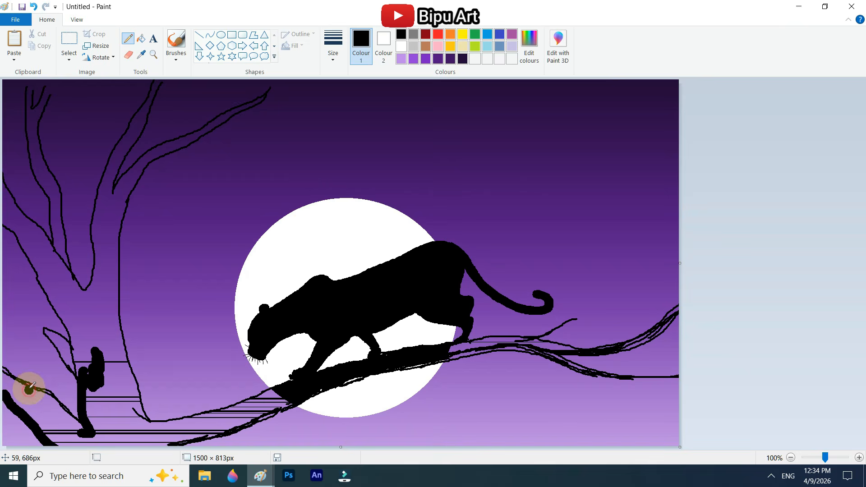
Paint the main branch under the cat solid black from the trunk to the fork.
{"action": "left_click_drag", "start_coordinate": [289, 382], "coordinate": [130, 424]}
{"action": "mouse_move", "coordinate": [256, 419]}
{"action": "left_mouse_down"}
{"action": "mouse_move", "coordinate": [277, 399]}
{"action": "mouse_move", "coordinate": [174, 433]}
{"action": "mouse_move", "coordinate": [129, 436]}
{"action": "left_mouse_up"}
{"action": "mouse_move", "coordinate": [409, 367]}
{"action": "left_mouse_down"}
{"action": "mouse_move", "coordinate": [485, 340]}
{"action": "mouse_move", "coordinate": [465, 346]}
{"action": "mouse_move", "coordinate": [494, 348]}
{"action": "left_mouse_up"}
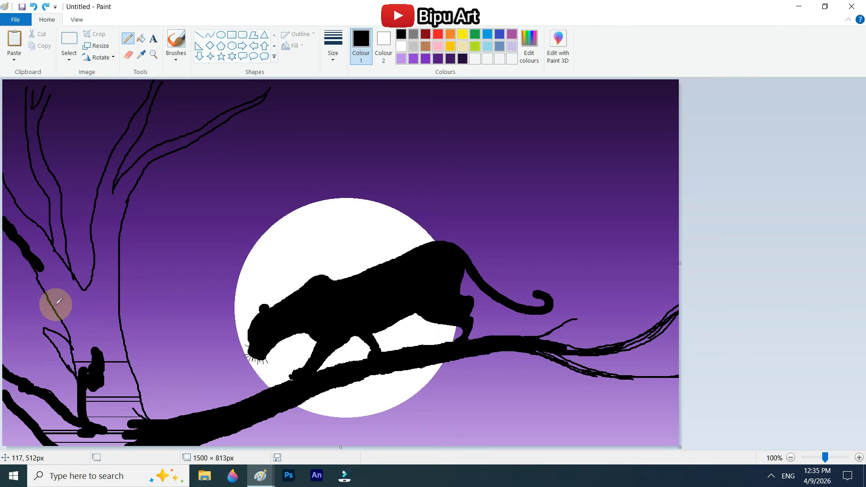
Thicken both trunk edges, the side stub and the outer limbs with broad black pencil strokes.
{"action": "left_click_drag", "start_coordinate": [68, 313], "coordinate": [58, 338]}
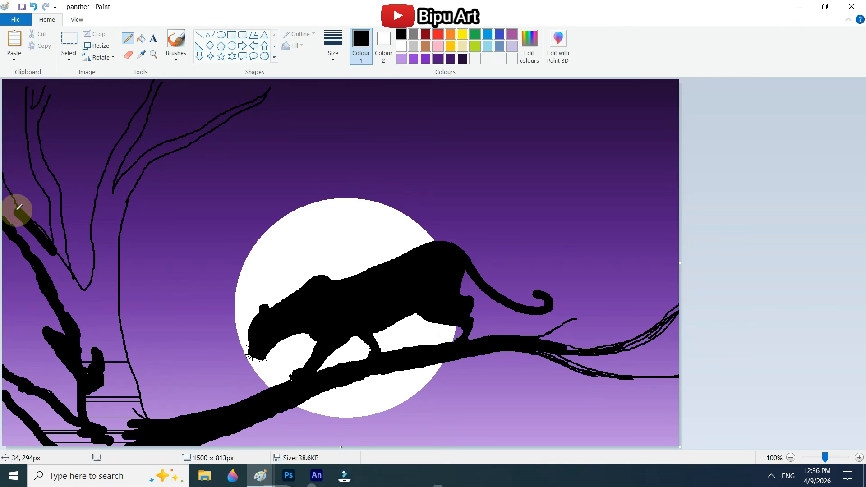
{"action": "mouse_move", "coordinate": [16, 209]}
{"action": "left_mouse_down"}
{"action": "mouse_move", "coordinate": [82, 290]}
{"action": "mouse_move", "coordinate": [94, 214]}
{"action": "mouse_move", "coordinate": [89, 286]}
{"action": "left_mouse_up"}
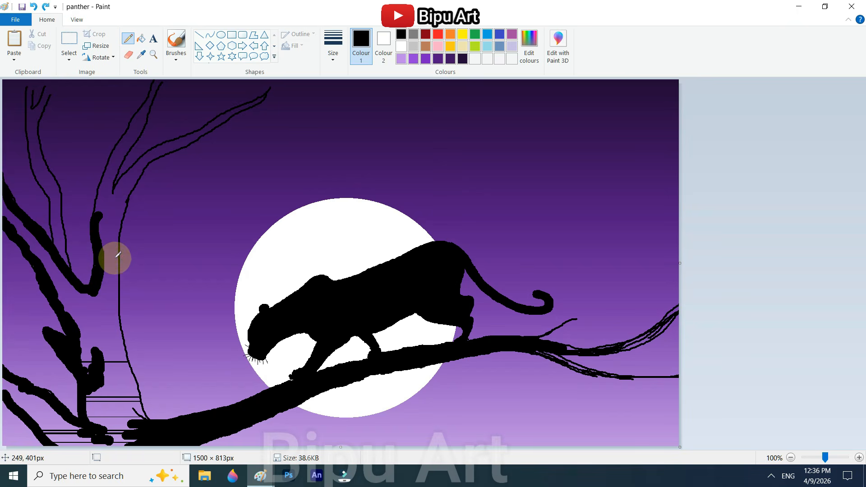
{"action": "left_click_drag", "start_coordinate": [117, 319], "coordinate": [145, 417]}
{"action": "left_click_drag", "start_coordinate": [119, 204], "coordinate": [118, 318]}
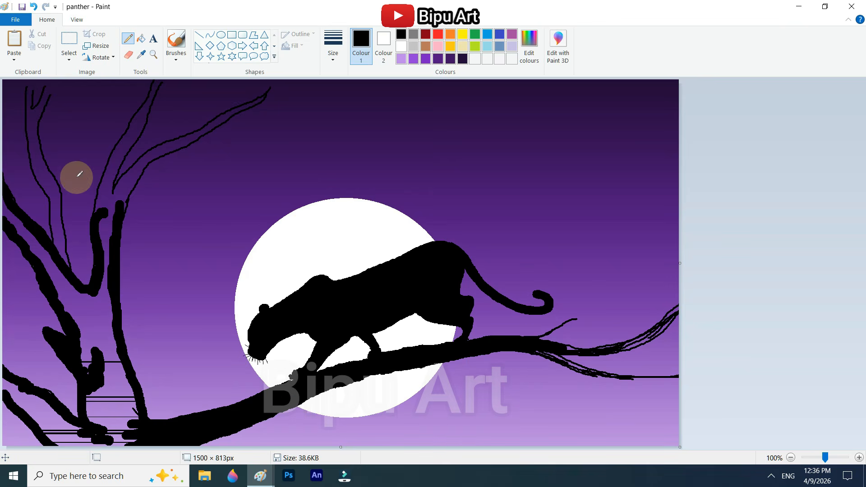
{"action": "left_click_drag", "start_coordinate": [43, 185], "coordinate": [73, 277]}
Fill the upper trunk where the two tall limbs fork with black at 200% zoom, and return to 100%.
{"action": "mouse_move", "coordinate": [97, 212]}
{"action": "left_mouse_down"}
{"action": "mouse_move", "coordinate": [123, 153]}
{"action": "mouse_move", "coordinate": [106, 196]}
{"action": "mouse_move", "coordinate": [138, 166]}
{"action": "mouse_move", "coordinate": [121, 202]}
{"action": "left_mouse_up"}
{"action": "left_click", "coordinate": [859, 458]}
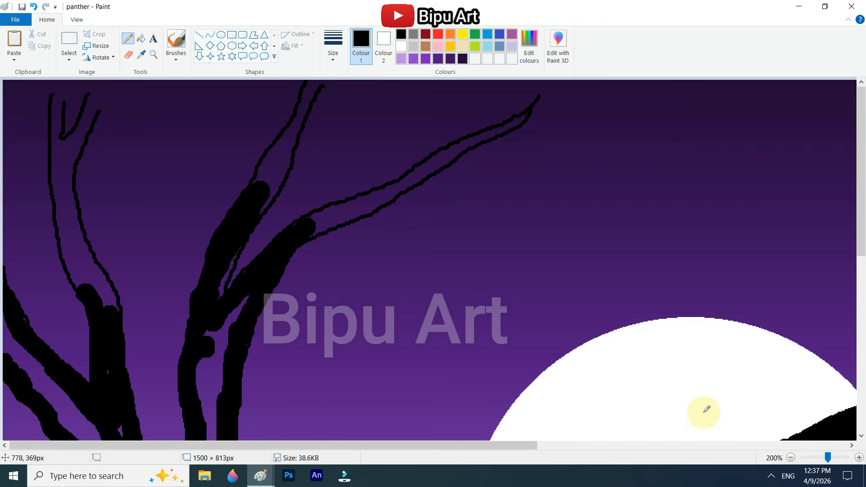
{"action": "scroll", "coordinate": [628, 414], "scroll_direction": "down", "scroll_amount": 2}
{"action": "left_click_drag", "start_coordinate": [205, 248], "coordinate": [205, 304]}
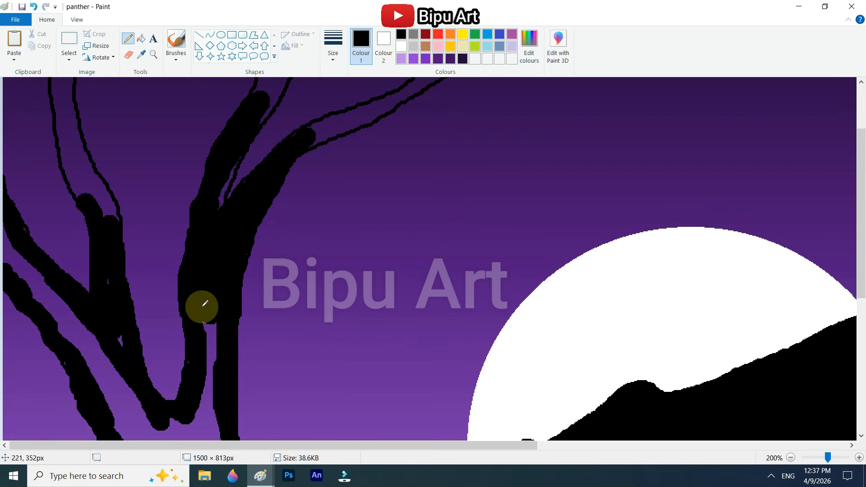
{"action": "scroll", "coordinate": [202, 307], "scroll_direction": "down", "scroll_amount": 2}
{"action": "left_click_drag", "start_coordinate": [207, 229], "coordinate": [209, 319]}
{"action": "left_click", "coordinate": [791, 457]}
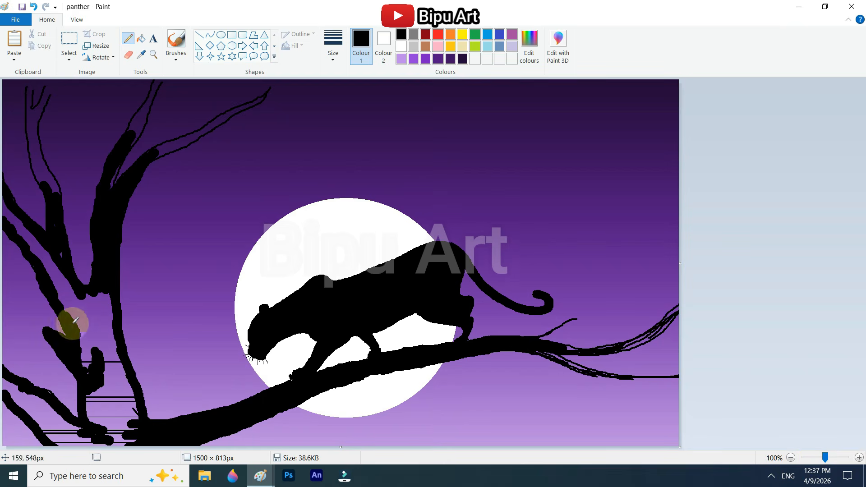
With black as Colour 2, clear free-form selections over the gaps in the trunk and roots so they become solid black.
{"action": "left_click", "coordinate": [69, 58]}
{"action": "left_click", "coordinate": [90, 97]}
{"action": "mouse_move", "coordinate": [34, 235]}
{"action": "left_mouse_down"}
{"action": "mouse_move", "coordinate": [86, 431]}
{"action": "mouse_move", "coordinate": [116, 319]}
{"action": "mouse_move", "coordinate": [54, 232]}
{"action": "mouse_move", "coordinate": [31, 237]}
{"action": "left_mouse_up"}
{"action": "key", "text": "Delete"}
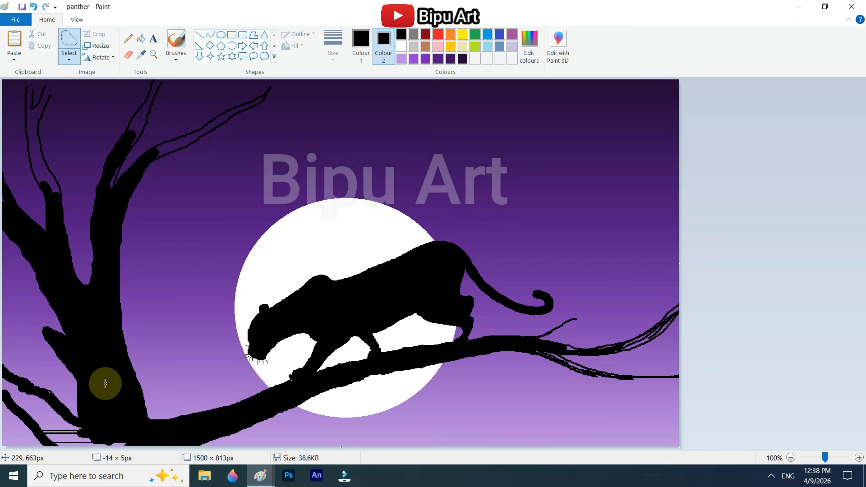
{"action": "mouse_move", "coordinate": [5, 376]}
{"action": "left_mouse_down"}
{"action": "mouse_move", "coordinate": [73, 422]}
{"action": "mouse_move", "coordinate": [52, 444]}
{"action": "mouse_move", "coordinate": [2, 381]}
{"action": "left_mouse_up"}
{"action": "key", "text": "Delete"}
{"action": "mouse_move", "coordinate": [27, 408]}
{"action": "left_mouse_down"}
{"action": "mouse_move", "coordinate": [42, 432]}
{"action": "mouse_move", "coordinate": [20, 410]}
{"action": "left_mouse_up"}
{"action": "key", "text": "Delete"}
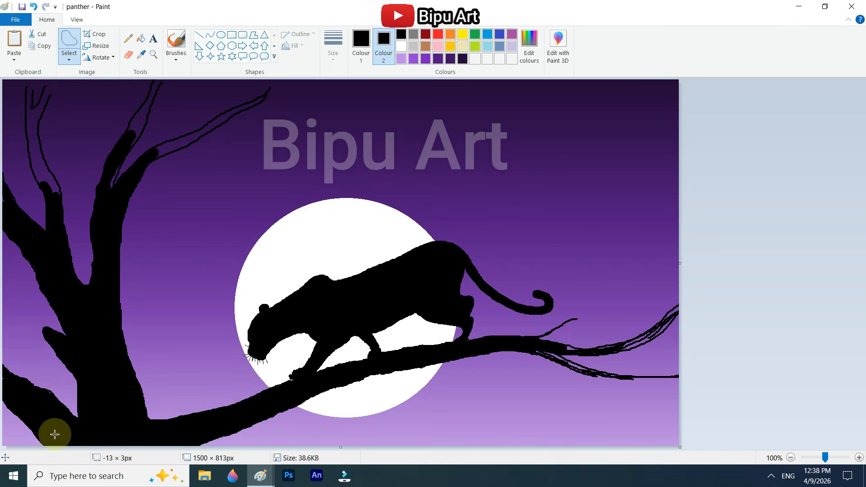
Shape two jagged broken stubs on the trunk's outer edge by clearing free-form selections to black.
{"action": "mouse_move", "coordinate": [68, 338]}
{"action": "left_mouse_down"}
{"action": "mouse_move", "coordinate": [44, 329]}
{"action": "mouse_move", "coordinate": [72, 342]}
{"action": "left_mouse_up"}
{"action": "key", "text": "Delete"}
{"action": "key", "text": "Delete"}
{"action": "mouse_move", "coordinate": [83, 375]}
{"action": "left_mouse_down"}
{"action": "mouse_move", "coordinate": [49, 358]}
{"action": "mouse_move", "coordinate": [85, 368]}
{"action": "mouse_move", "coordinate": [74, 372]}
{"action": "left_mouse_up"}
{"action": "key", "text": "Delete"}
{"action": "key", "text": "Delete"}
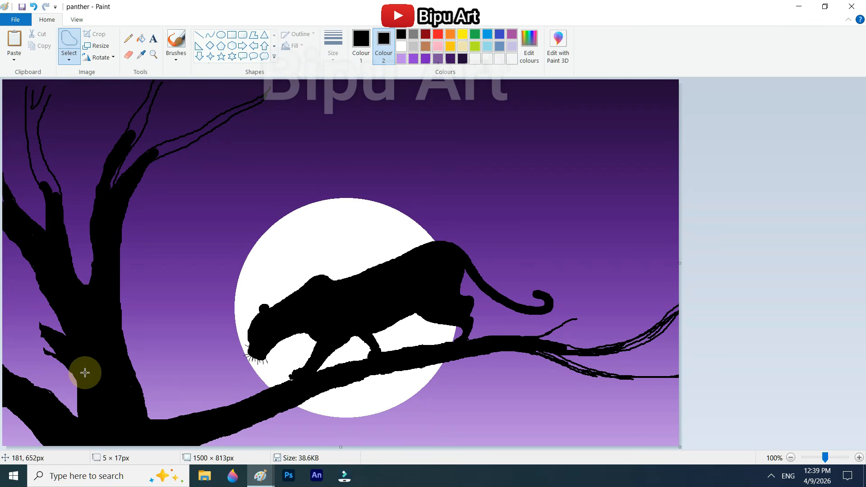
Fill and taper the forked twigs at the branch's far end, adding fine pointed tips with black-cleared free-form selections.
{"action": "mouse_move", "coordinate": [547, 336]}
{"action": "left_mouse_down"}
{"action": "mouse_move", "coordinate": [615, 312]}
{"action": "mouse_move", "coordinate": [546, 333]}
{"action": "mouse_move", "coordinate": [623, 341]}
{"action": "mouse_move", "coordinate": [671, 313]}
{"action": "mouse_move", "coordinate": [540, 350]}
{"action": "left_mouse_up"}
{"action": "key", "text": "Delete"}
{"action": "key", "text": "Delete"}
{"action": "mouse_move", "coordinate": [622, 347]}
{"action": "left_mouse_down"}
{"action": "mouse_move", "coordinate": [667, 325]}
{"action": "mouse_move", "coordinate": [592, 367]}
{"action": "mouse_move", "coordinate": [597, 371]}
{"action": "mouse_move", "coordinate": [581, 370]}
{"action": "left_mouse_up"}
{"action": "key", "text": "Delete"}
{"action": "key", "text": "Delete"}
{"action": "key", "text": "Delete"}
{"action": "key", "text": "Delete"}
{"action": "left_click_drag", "start_coordinate": [589, 371], "coordinate": [638, 378]}
{"action": "key", "text": "Delete"}
{"action": "key", "text": "Delete"}
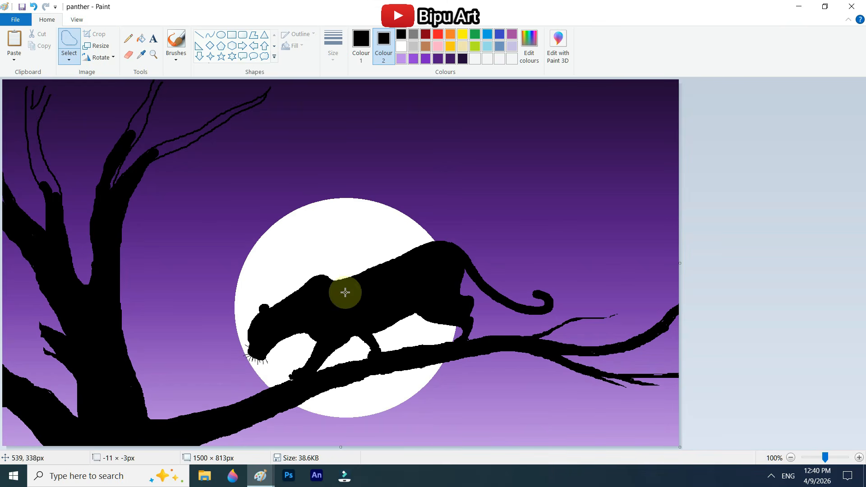
At 200% zoom, fill the trunk's two tall upper limbs with black and add a side shoot using free-form selections.
{"action": "key", "text": "ctrl+Page_Up"}
{"action": "mouse_move", "coordinate": [286, 105]}
{"action": "left_mouse_down"}
{"action": "mouse_move", "coordinate": [265, 191]}
{"action": "mouse_move", "coordinate": [300, 81]}
{"action": "mouse_move", "coordinate": [251, 229]}
{"action": "mouse_move", "coordinate": [291, 143]}
{"action": "left_mouse_up"}
{"action": "key", "text": "Delete"}
{"action": "key", "text": "Delete"}
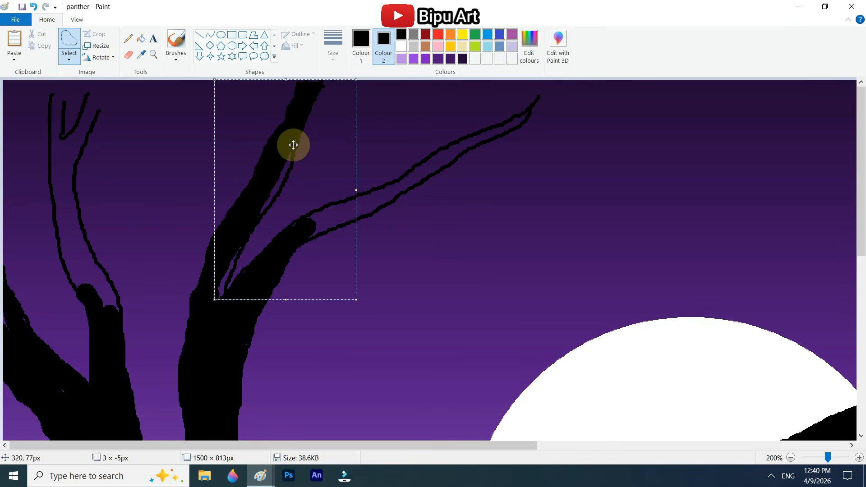
{"action": "mouse_move", "coordinate": [265, 208]}
{"action": "left_mouse_down"}
{"action": "mouse_move", "coordinate": [242, 234]}
{"action": "mouse_move", "coordinate": [262, 207]}
{"action": "mouse_move", "coordinate": [316, 213]}
{"action": "mouse_move", "coordinate": [472, 133]}
{"action": "left_mouse_up"}
{"action": "key", "text": "Delete"}
{"action": "mouse_move", "coordinate": [293, 227]}
{"action": "left_mouse_down"}
{"action": "mouse_move", "coordinate": [532, 97]}
{"action": "mouse_move", "coordinate": [410, 191]}
{"action": "mouse_move", "coordinate": [290, 226]}
{"action": "left_mouse_up"}
{"action": "key", "text": "Delete"}
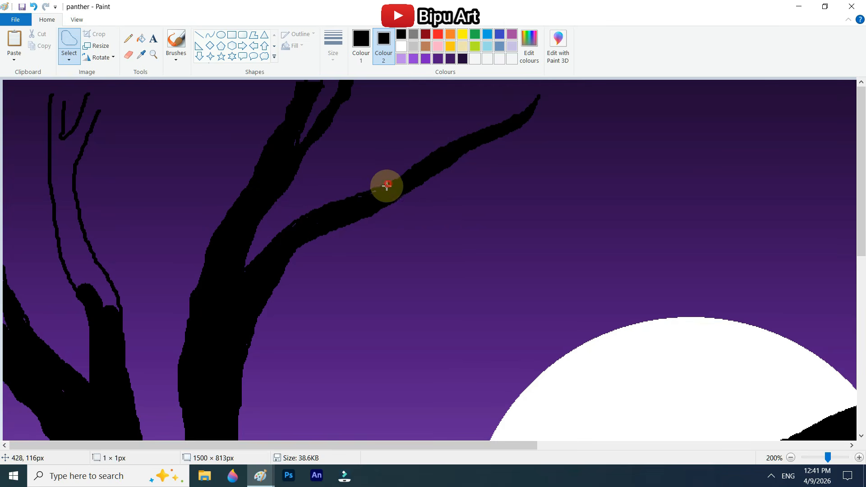
Fill the outlined forked limb with black and patch the small gaps in the trunk and limbs using black-cleared free-form selections.
{"action": "mouse_move", "coordinate": [78, 163]}
{"action": "left_mouse_down"}
{"action": "mouse_move", "coordinate": [116, 310]}
{"action": "mouse_move", "coordinate": [47, 177]}
{"action": "mouse_move", "coordinate": [54, 74]}
{"action": "left_mouse_up"}
{"action": "key", "text": "Delete"}
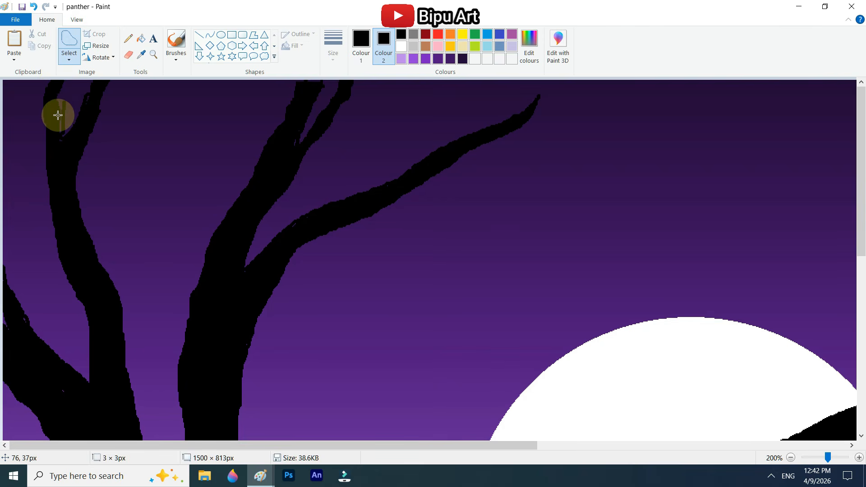
{"action": "left_click_drag", "start_coordinate": [19, 313], "coordinate": [29, 323]}
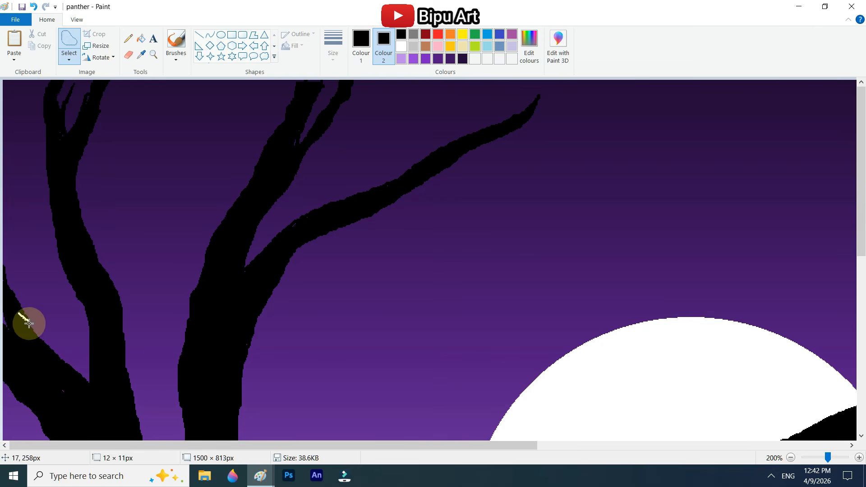
{"action": "scroll", "coordinate": [20, 316], "scroll_direction": "down", "scroll_amount": 2}
{"action": "left_click_drag", "start_coordinate": [62, 298], "coordinate": [70, 303]}
{"action": "key", "text": "Delete"}
{"action": "scroll", "coordinate": [72, 327], "scroll_direction": "down", "scroll_amount": 2}
{"action": "left_click_drag", "start_coordinate": [60, 266], "coordinate": [69, 279]}
{"action": "scroll", "coordinate": [176, 260], "scroll_direction": "up", "scroll_amount": 4}
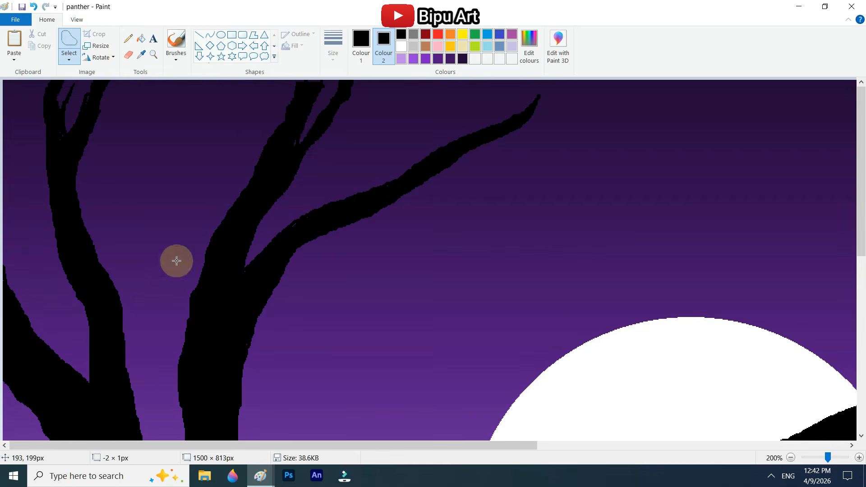
{"action": "left_click_drag", "start_coordinate": [295, 127], "coordinate": [296, 131]}
{"action": "key", "text": "Delete"}
{"action": "left_click", "coordinate": [811, 457]}
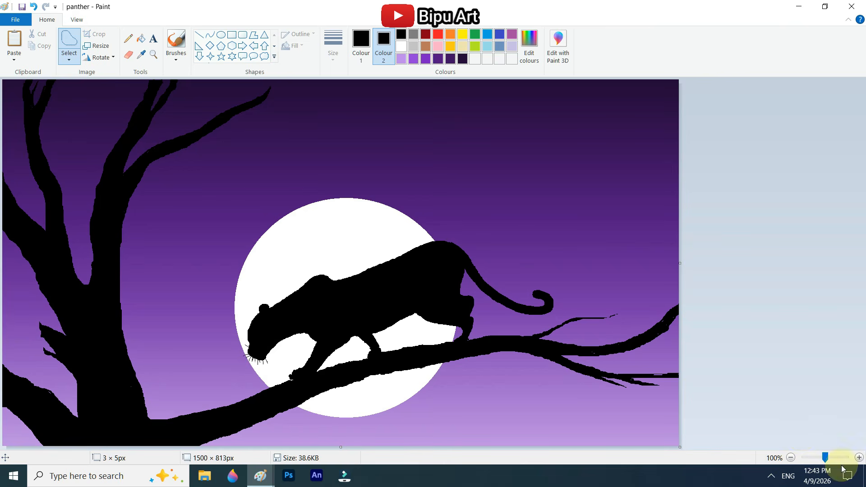
At 200% zoom, smooth the branch's upper edge with a free-form selection, and undo the attempted selection edit beside the front paw.
{"action": "left_click", "coordinate": [829, 457]}
{"action": "left_click_drag", "start_coordinate": [464, 369], "coordinate": [555, 343]}
{"action": "left_click_drag", "start_coordinate": [596, 306], "coordinate": [569, 317]}
{"action": "key", "text": "ctrl+z"}
Touch up the panther's front paw with black Pencil strokes so its outline blends into the branch.
{"action": "left_click", "coordinate": [362, 45]}
{"action": "left_click", "coordinate": [401, 46]}
{"action": "left_click", "coordinate": [128, 39]}
{"action": "left_click", "coordinate": [327, 46]}
{"action": "left_click", "coordinate": [348, 99]}
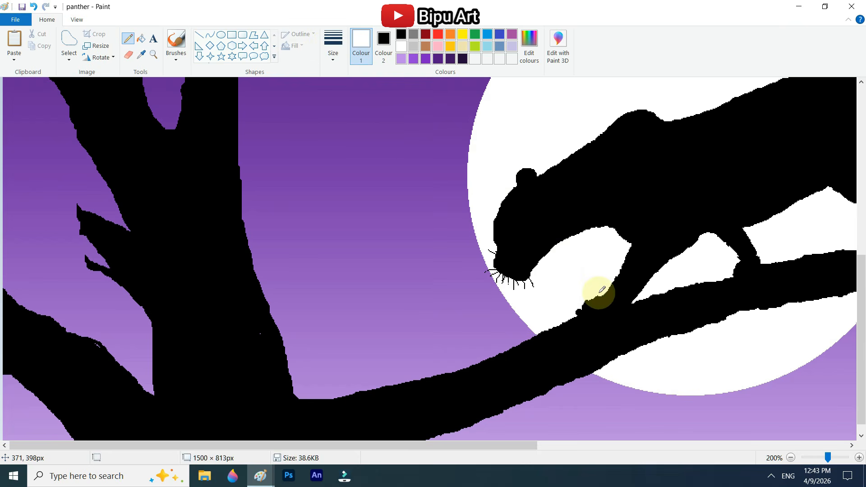
{"action": "left_click", "coordinate": [401, 34]}
{"action": "left_click_drag", "start_coordinate": [565, 323], "coordinate": [578, 319]}
{"action": "left_click", "coordinate": [631, 303]}
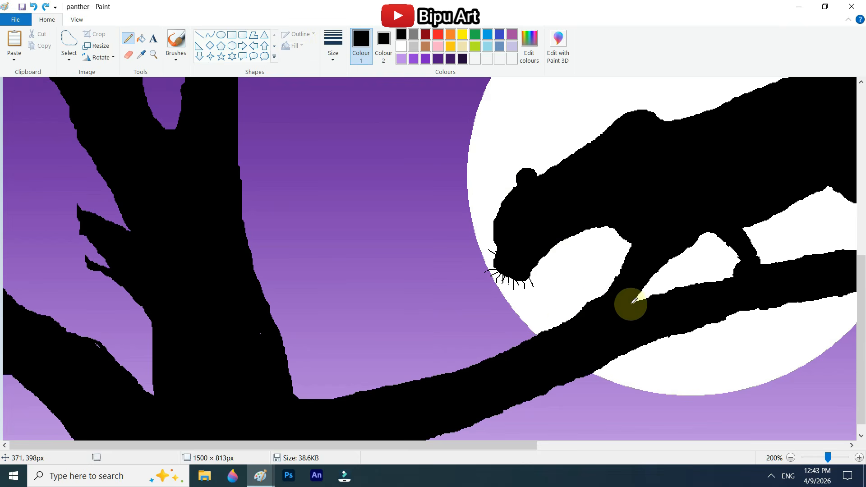
{"action": "key", "text": "ctrl+z"}
At 100% zoom, draw black pencil twigs off the tall limbs, the trunk and the underside of the main branch.
{"action": "scroll", "coordinate": [113, 340], "scroll_direction": "up", "scroll_amount": 2}
{"action": "left_click_drag", "start_coordinate": [828, 458], "coordinate": [826, 458]}
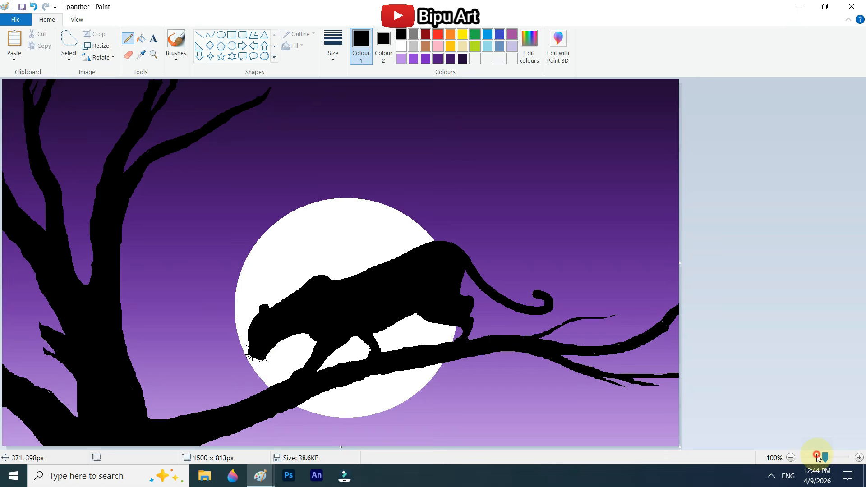
{"action": "left_click_drag", "start_coordinate": [192, 145], "coordinate": [216, 138]}
{"action": "left_click_drag", "start_coordinate": [224, 124], "coordinate": [287, 110]}
{"action": "left_click_drag", "start_coordinate": [265, 102], "coordinate": [294, 94]}
{"action": "left_click_drag", "start_coordinate": [122, 224], "coordinate": [145, 195]}
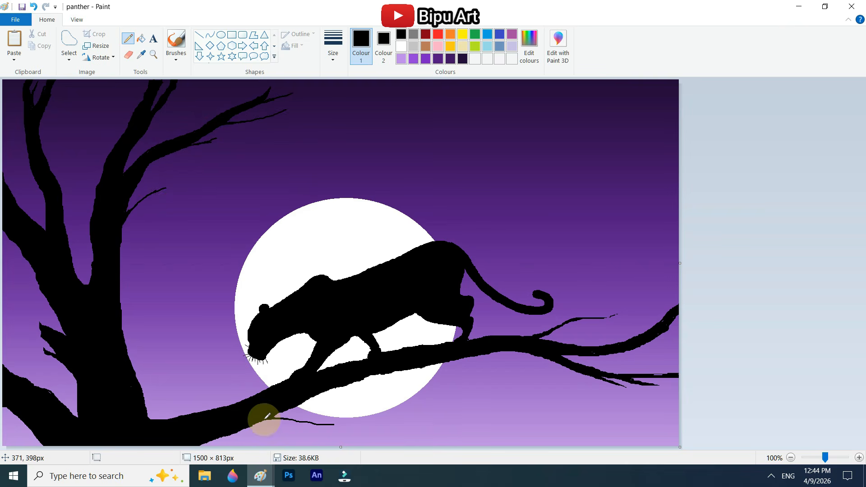
{"action": "left_click_drag", "start_coordinate": [261, 416], "coordinate": [341, 423]}
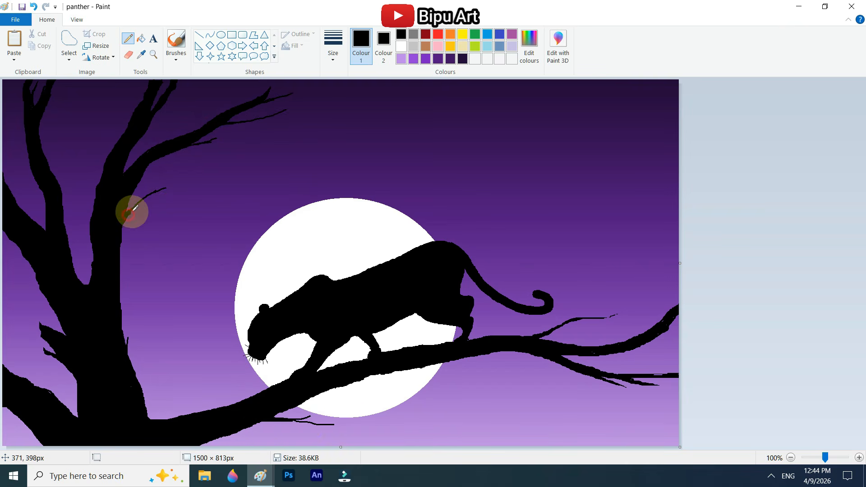
{"action": "left_click_drag", "start_coordinate": [131, 209], "coordinate": [179, 195]}
{"action": "left_click_drag", "start_coordinate": [109, 151], "coordinate": [103, 126]}
Change the pencil to a thinner size and add fine black offshoots to the upper limbs' twigs.
{"action": "left_click", "coordinate": [333, 47]}
{"action": "left_click", "coordinate": [336, 86]}
{"action": "left_click_drag", "start_coordinate": [162, 200], "coordinate": [207, 194]}
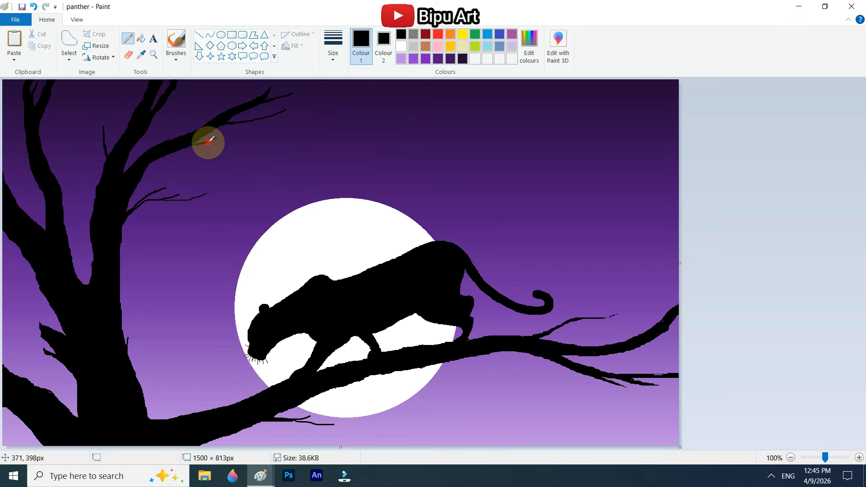
{"action": "left_click_drag", "start_coordinate": [207, 142], "coordinate": [222, 145]}
{"action": "mouse_move", "coordinate": [269, 118]}
{"action": "left_mouse_down"}
{"action": "mouse_move", "coordinate": [295, 114]}
{"action": "mouse_move", "coordinate": [298, 98]}
{"action": "left_mouse_up"}
Set Colour 1 to white and dot tiny pencil stars across the whole sky, between the limbs and below the branch.
{"action": "left_click", "coordinate": [401, 47]}
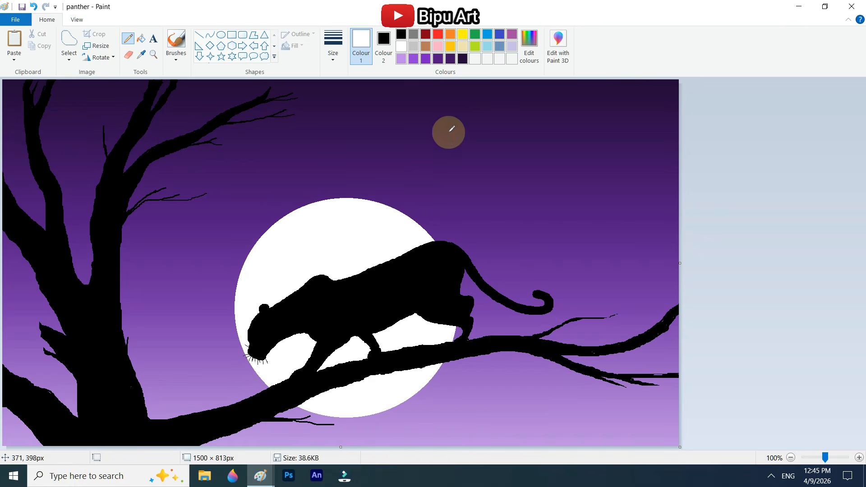
{"action": "left_click", "coordinate": [460, 144]}
{"action": "left_click", "coordinate": [448, 184]}
{"action": "left_click", "coordinate": [406, 176]}
{"action": "left_click", "coordinate": [259, 206]}
{"action": "left_click", "coordinate": [224, 237]}
{"action": "left_click", "coordinate": [541, 419]}
{"action": "left_click", "coordinate": [516, 380]}
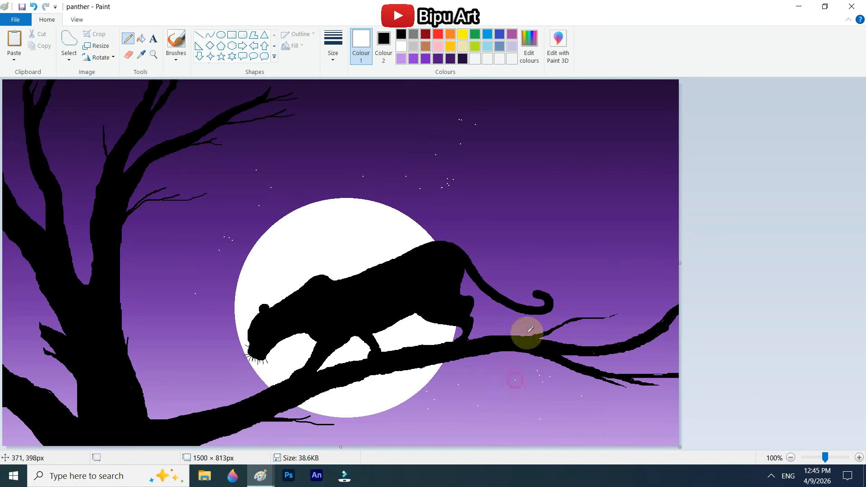
{"action": "left_click", "coordinate": [552, 153]}
{"action": "left_click", "coordinate": [627, 221]}
{"action": "left_click", "coordinate": [580, 106]}
{"action": "left_click", "coordinate": [299, 122]}
{"action": "left_click", "coordinate": [214, 97]}
{"action": "left_click", "coordinate": [165, 116]}
{"action": "left_click", "coordinate": [76, 222]}
{"action": "left_click", "coordinate": [18, 183]}
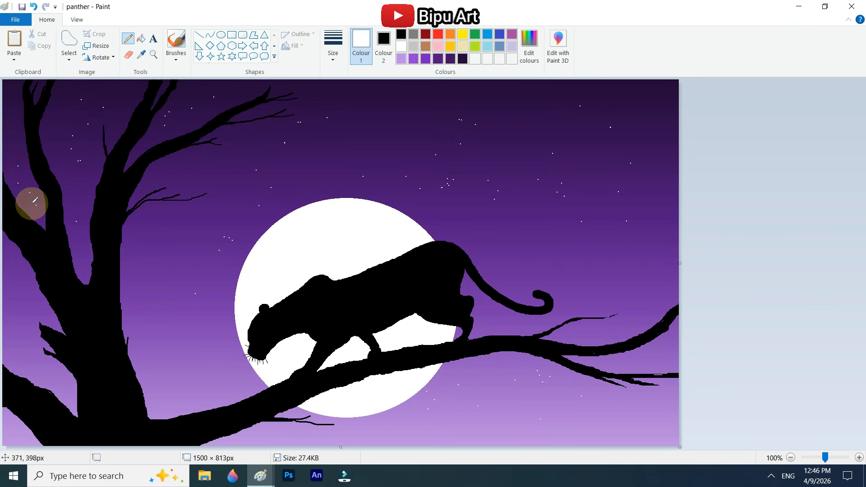
{"action": "left_click", "coordinate": [17, 294]}
{"action": "left_click", "coordinate": [18, 325]}
{"action": "left_click", "coordinate": [179, 358]}
{"action": "left_click", "coordinate": [467, 417]}
{"action": "left_click", "coordinate": [501, 325]}
{"action": "left_click", "coordinate": [531, 254]}
{"action": "left_click", "coordinate": [428, 207]}
{"action": "left_click", "coordinate": [404, 105]}
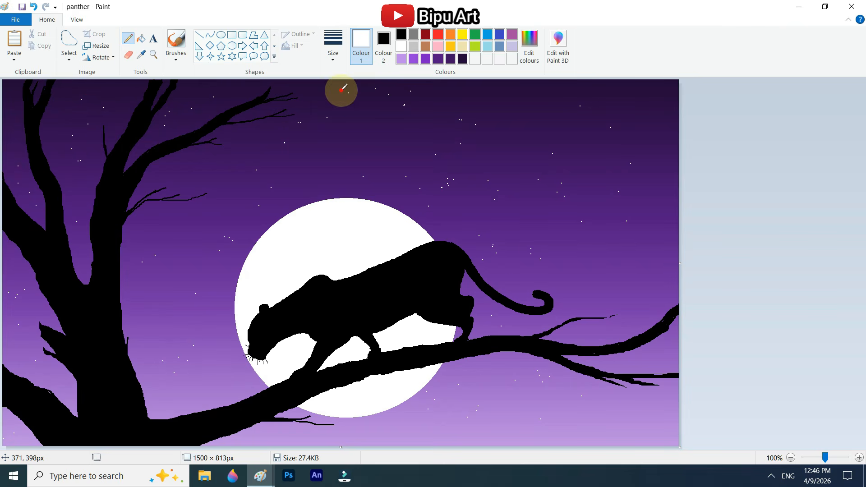
{"action": "left_click", "coordinate": [630, 100]}
{"action": "left_click", "coordinate": [630, 402]}
{"action": "left_click", "coordinate": [661, 352]}
{"action": "left_click", "coordinate": [276, 156]}
{"action": "left_click", "coordinate": [173, 158]}
Change the pencil size and dot more small white stars above the moon, beside the trunk and beneath the branch.
{"action": "left_click", "coordinate": [333, 52]}
{"action": "left_click", "coordinate": [354, 102]}
{"action": "left_click", "coordinate": [310, 128]}
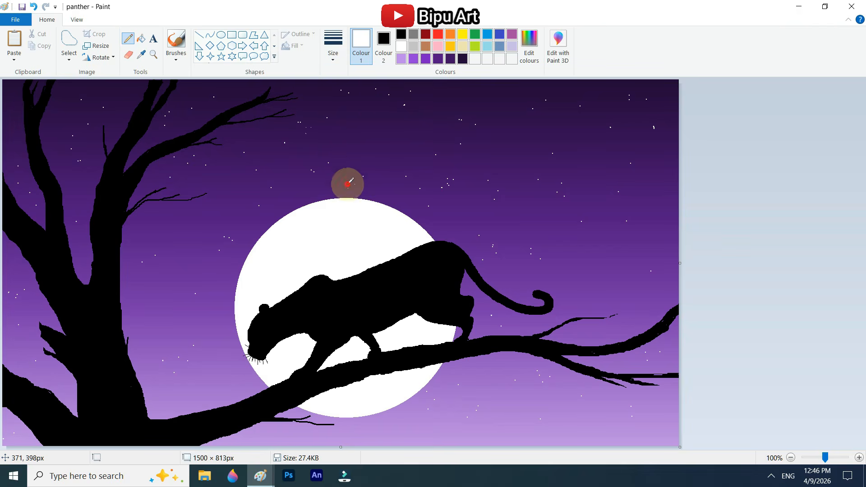
{"action": "left_click", "coordinate": [341, 174]}
{"action": "left_click", "coordinate": [329, 178]}
{"action": "left_click", "coordinate": [409, 181]}
{"action": "left_click", "coordinate": [425, 170]}
{"action": "left_click", "coordinate": [222, 263]}
{"action": "left_click", "coordinate": [206, 313]}
{"action": "left_click", "coordinate": [201, 332]}
{"action": "left_click", "coordinate": [374, 428]}
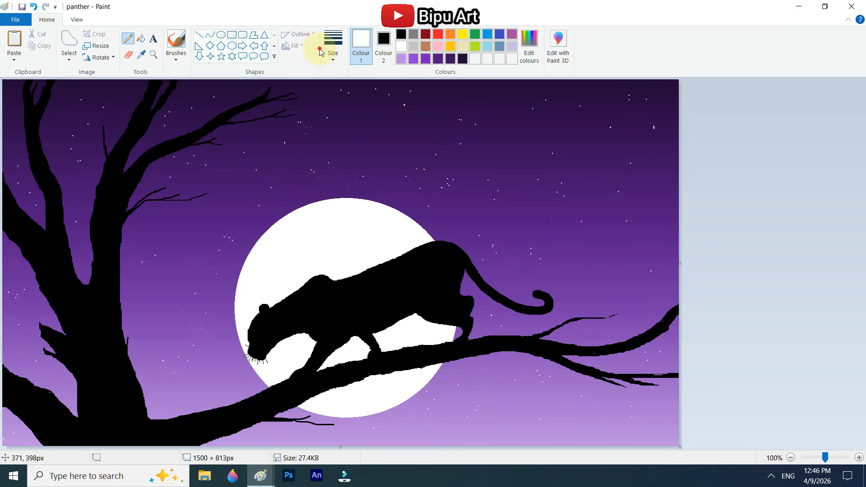
Choose a thicker pencil size and place brighter white stars above the panther's tail, around the branch tips and beside the trunk.
{"action": "left_click", "coordinate": [333, 52]}
{"action": "left_click", "coordinate": [353, 100]}
{"action": "left_click", "coordinate": [488, 154]}
{"action": "left_click", "coordinate": [499, 97]}
{"action": "left_click", "coordinate": [533, 401]}
{"action": "left_click", "coordinate": [599, 426]}
{"action": "left_click", "coordinate": [613, 325]}
{"action": "key", "text": "ctrl+z"}
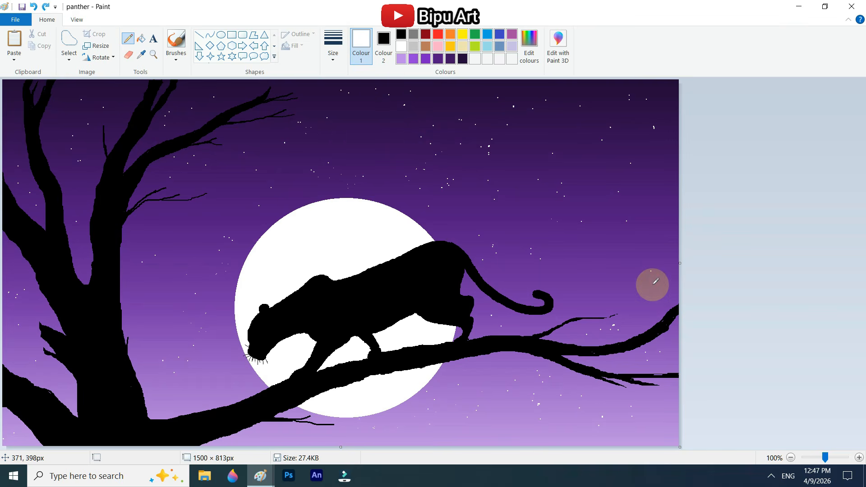
{"action": "left_click", "coordinate": [649, 292]}
{"action": "left_click", "coordinate": [621, 326]}
{"action": "left_click", "coordinate": [579, 276]}
{"action": "left_click", "coordinate": [171, 230]}
Increase the pencil size again and scatter larger round white stars across the sky and between the tree limbs.
{"action": "left_click", "coordinate": [333, 45]}
{"action": "left_click", "coordinate": [353, 144]}
{"action": "left_click", "coordinate": [351, 138]}
{"action": "left_click", "coordinate": [258, 434]}
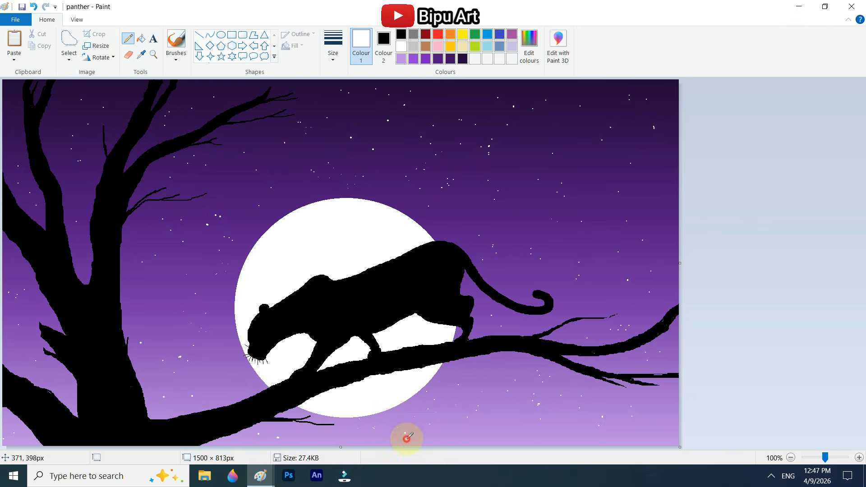
{"action": "left_click", "coordinate": [518, 212]}
{"action": "left_click", "coordinate": [238, 167]}
{"action": "left_click", "coordinate": [514, 167]}
{"action": "left_click", "coordinate": [587, 140]}
{"action": "left_click", "coordinate": [585, 285]}
{"action": "left_click", "coordinate": [551, 396]}
{"action": "left_click", "coordinate": [31, 365]}
{"action": "left_click", "coordinate": [84, 171]}
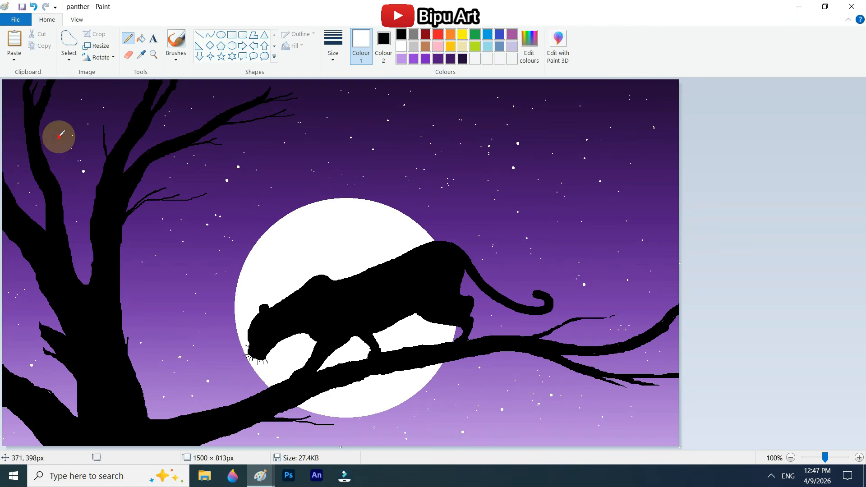
{"action": "left_click", "coordinate": [59, 135]}
{"action": "left_click", "coordinate": [157, 280]}
{"action": "left_click", "coordinate": [458, 398]}
{"action": "left_click", "coordinate": [634, 196]}
Draw small four-point star shapes with white as Colour 2, spread above the moon, around the tree and below the branch.
{"action": "left_click", "coordinate": [210, 56]}
{"action": "left_click", "coordinate": [384, 45]}
{"action": "mouse_move", "coordinate": [297, 133]}
{"action": "left_mouse_down"}
{"action": "mouse_move", "coordinate": [312, 148]}
{"action": "mouse_move", "coordinate": [287, 160]}
{"action": "left_mouse_up"}
{"action": "left_click", "coordinate": [403, 48]}
{"action": "left_click_drag", "start_coordinate": [553, 276], "coordinate": [558, 280]}
{"action": "left_click_drag", "start_coordinate": [496, 387], "coordinate": [504, 396]}
{"action": "left_click_drag", "start_coordinate": [542, 413], "coordinate": [548, 420]}
{"action": "left_click_drag", "start_coordinate": [151, 356], "coordinate": [163, 368]}
{"action": "left_click_drag", "start_coordinate": [64, 115], "coordinate": [72, 122]}
{"action": "left_click_drag", "start_coordinate": [28, 306], "coordinate": [35, 312]}
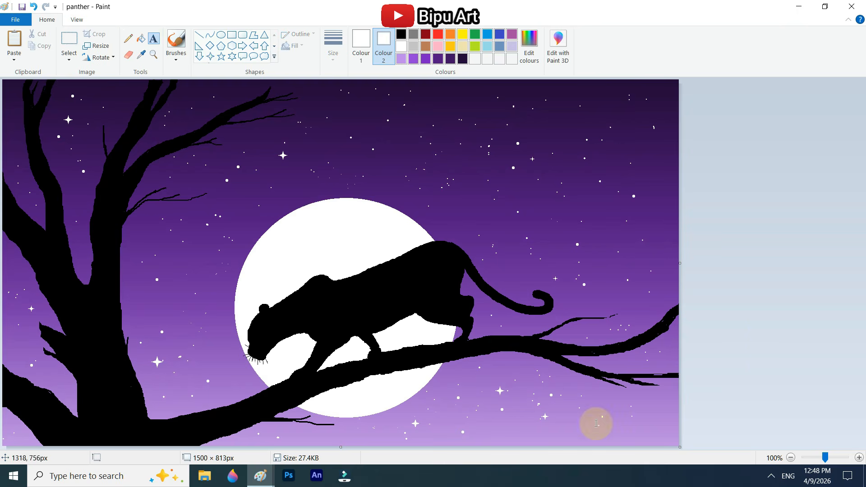
{"action": "left_click", "coordinate": [590, 408]}
{"action": "type", "text": "Bip"}
{"action": "key", "text": "ctrl+s"}
{"action": "key", "text": "ctrl+a"}
{"action": "key", "text": "ctrl+z"}
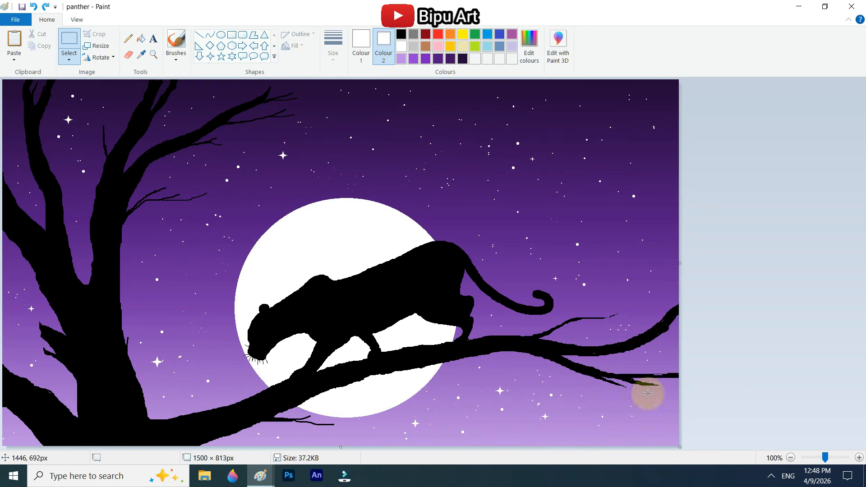
Add the white signature text "Bipu Art" at font size 22 and place it in the canvas corner beneath the branch's tip.
{"action": "left_click", "coordinate": [150, 35]}
{"action": "left_click", "coordinate": [576, 403]}
{"action": "type", "text": "Bipu Art"}
{"action": "key", "text": "ctrl+a"}
{"action": "left_click", "coordinate": [76, 55]}
{"action": "left_click", "coordinate": [64, 154]}
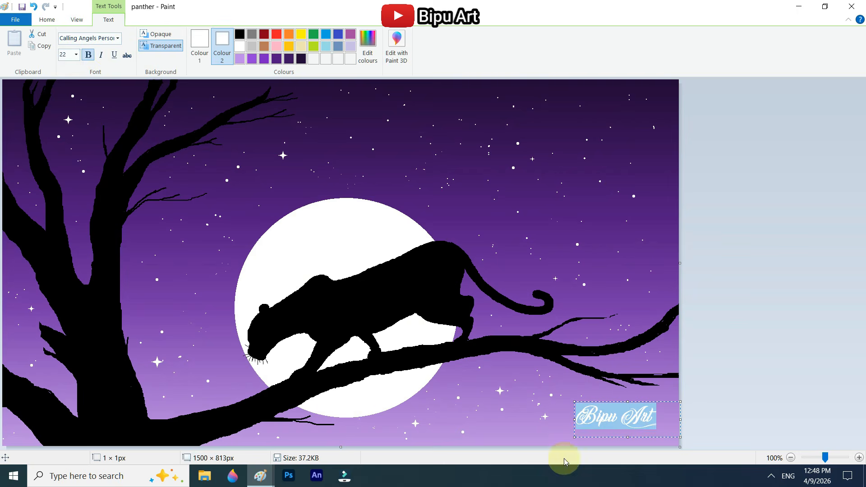
{"action": "left_click_drag", "start_coordinate": [575, 437], "coordinate": [571, 445]}
{"action": "left_click_drag", "start_coordinate": [572, 402], "coordinate": [578, 413]}
{"action": "left_click", "coordinate": [762, 347]}
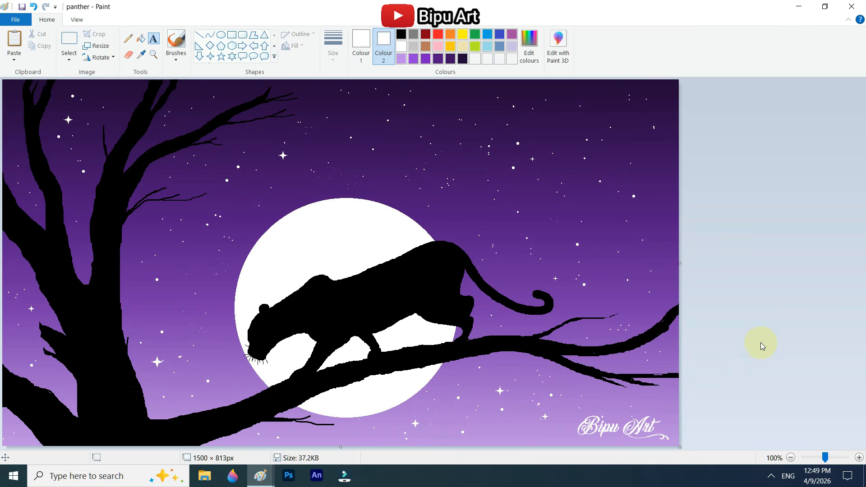